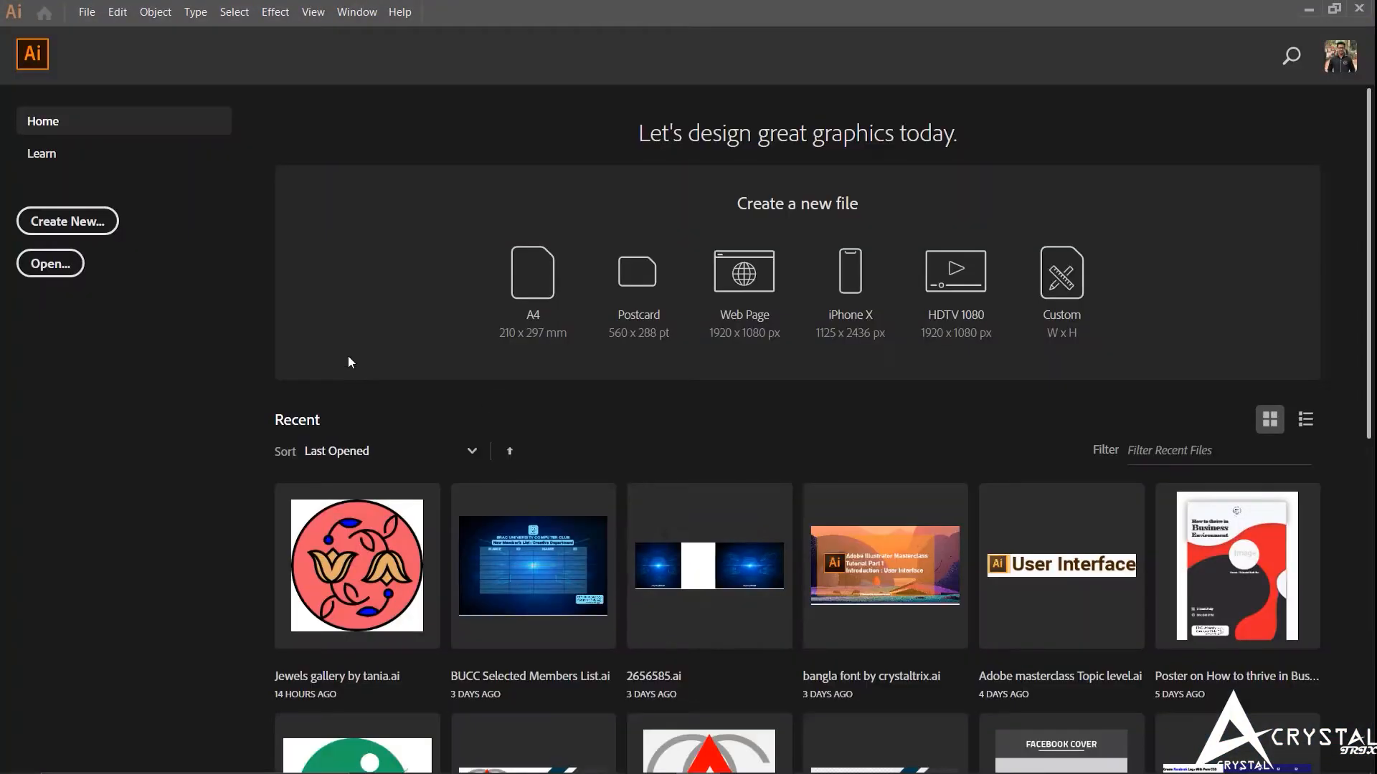
- Create a new A4 print document in inches, named "Text and alignment tool"
{"action": "left_click", "coordinate": [43, 224]}
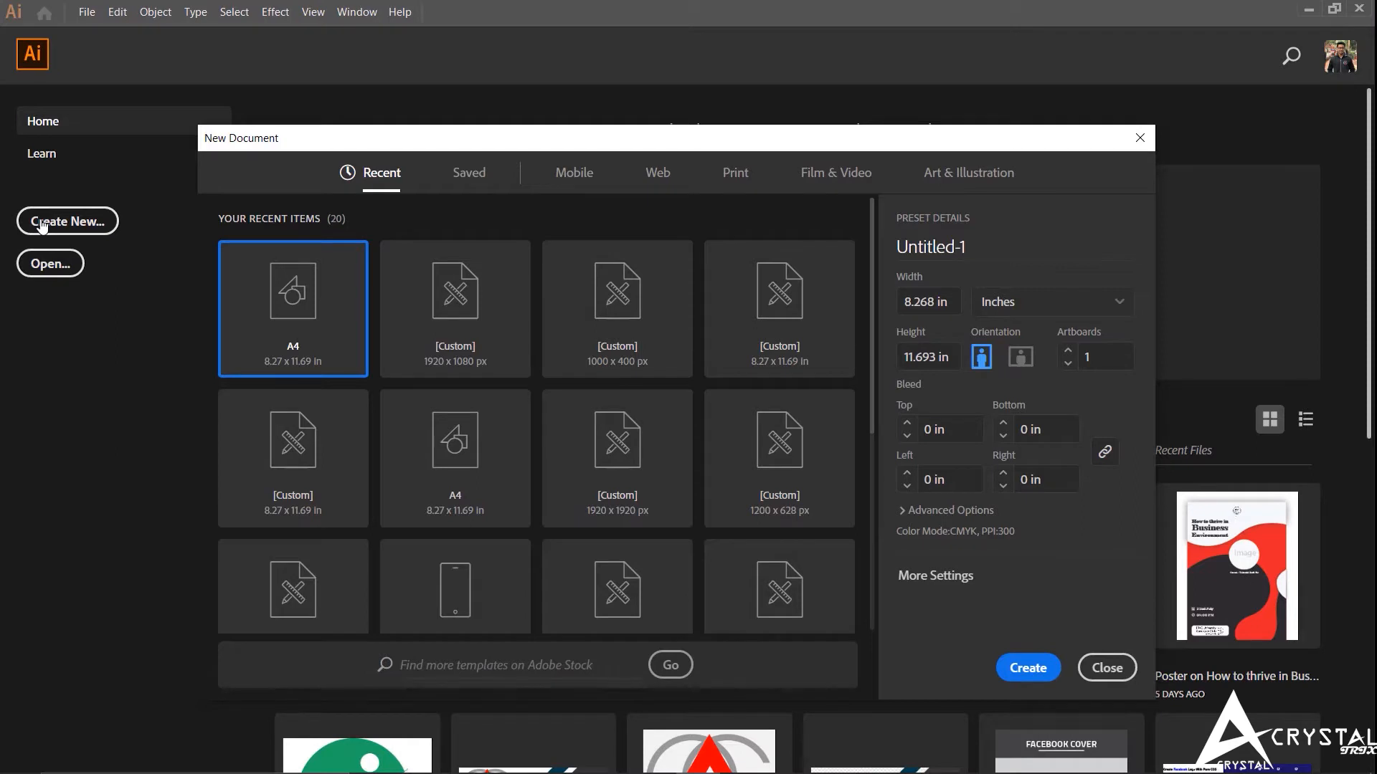
{"action": "left_click", "coordinate": [736, 174]}
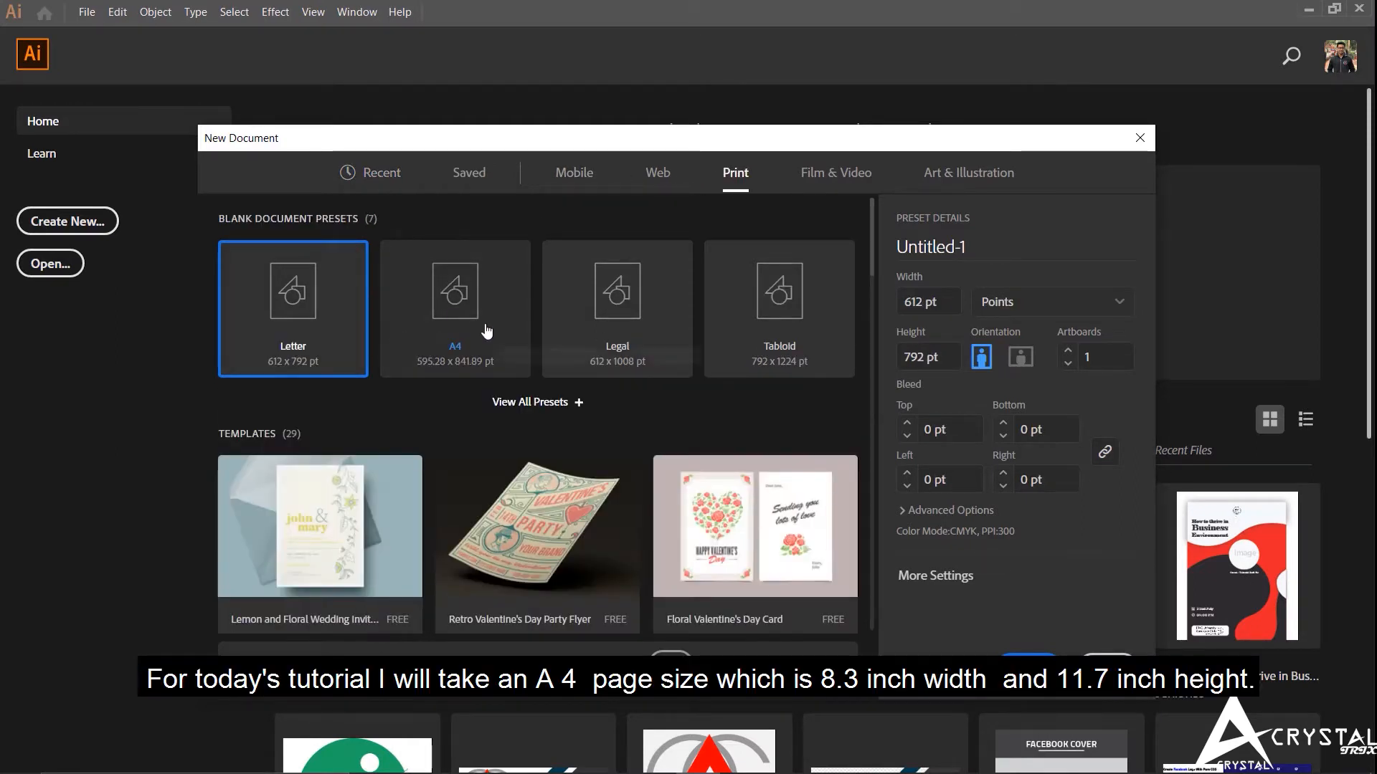
{"action": "left_click", "coordinate": [488, 330]}
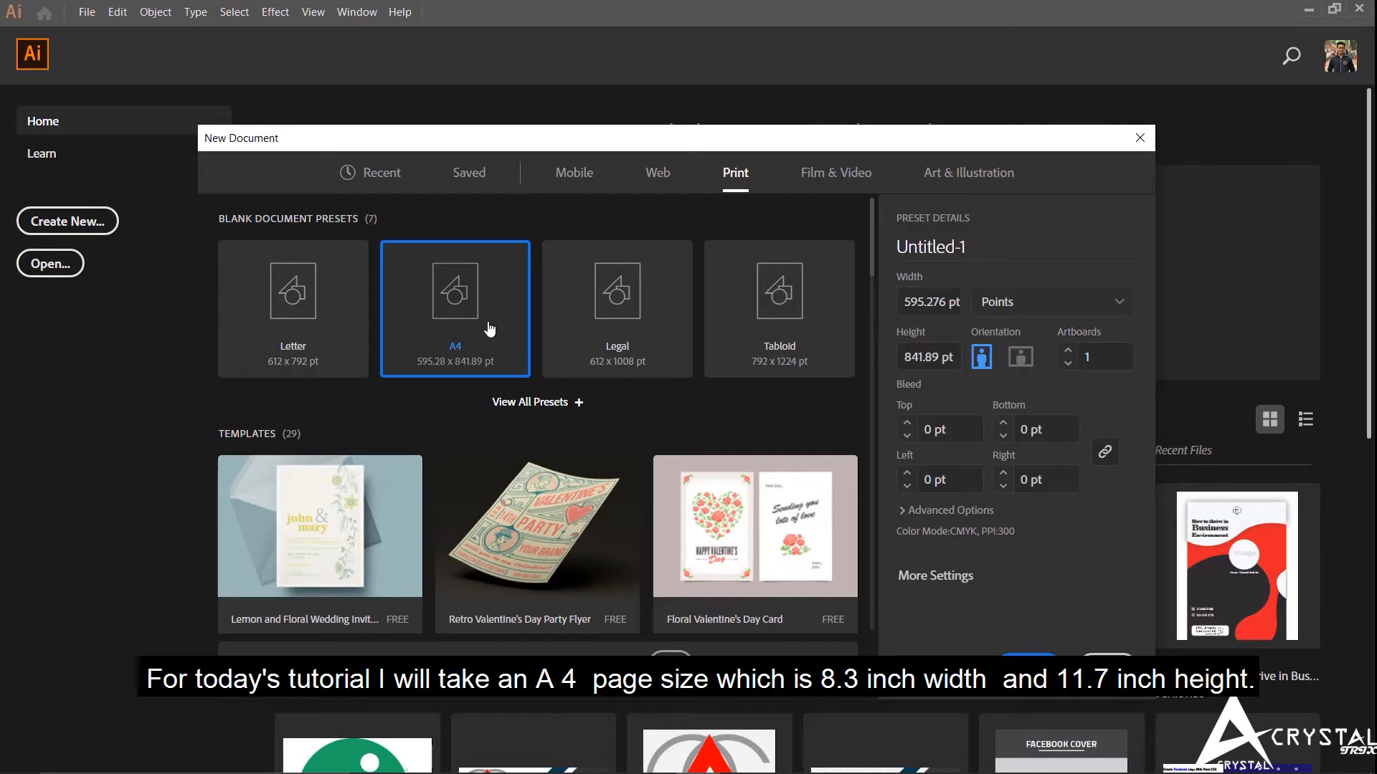
{"action": "left_click", "coordinate": [1056, 302]}
{"action": "left_click", "coordinate": [998, 395]}
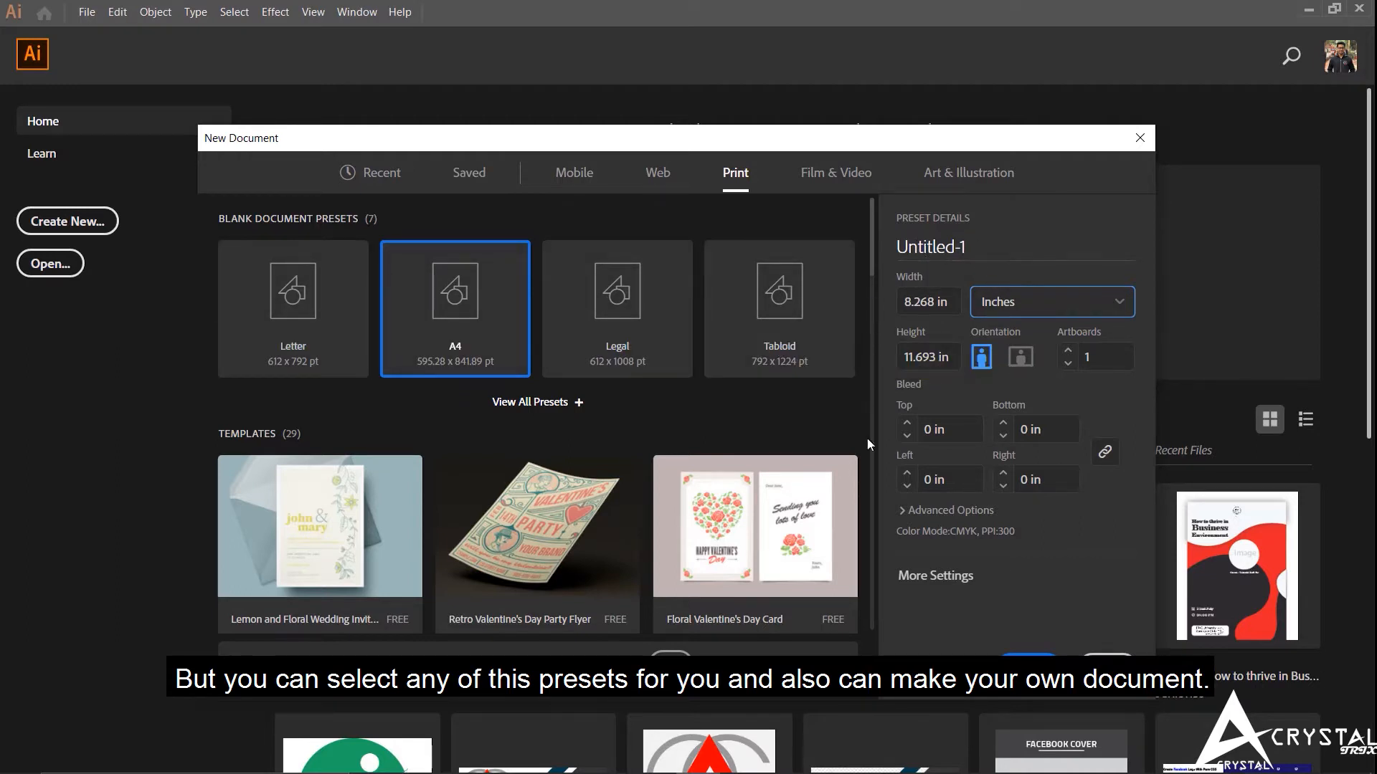
{"action": "double_click", "coordinate": [915, 248]}
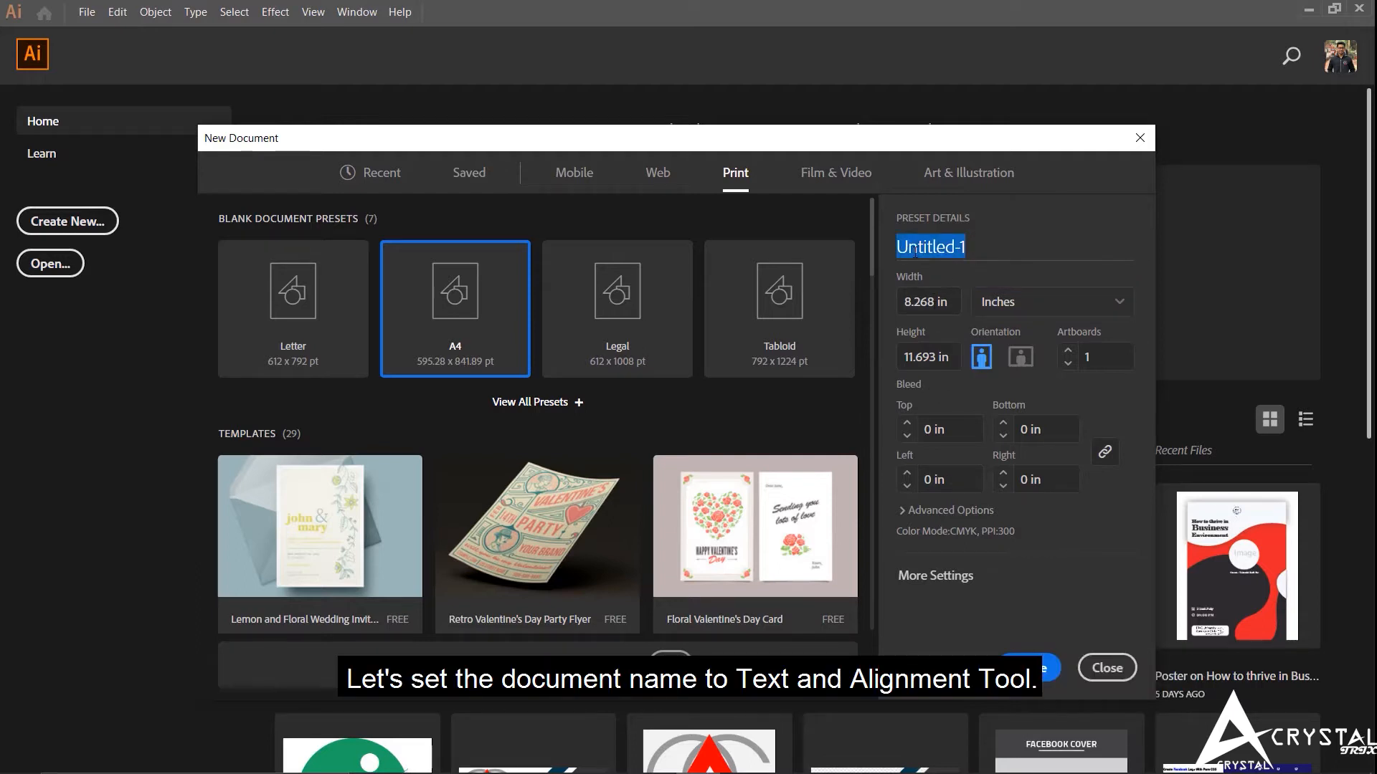
{"action": "type", "text": "Text and alignment tool"}
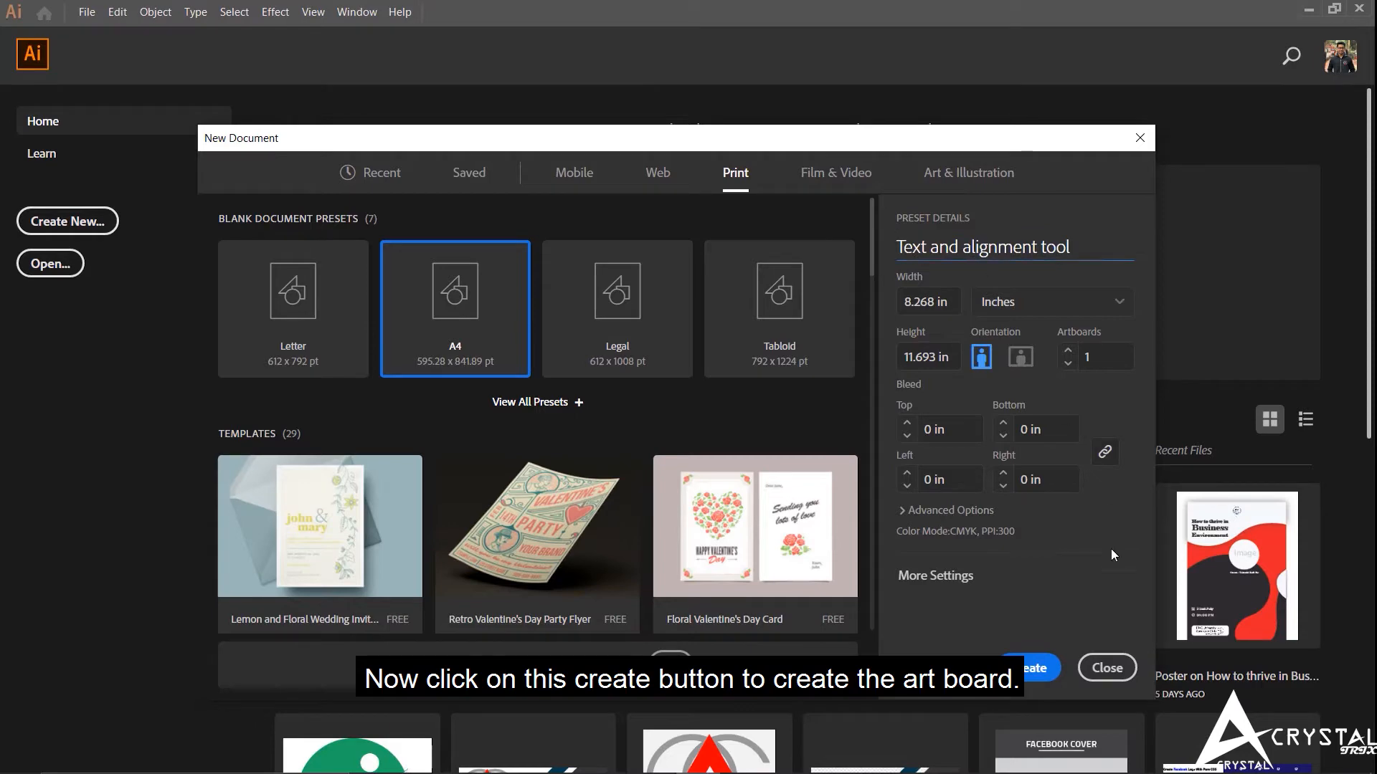
{"action": "left_click", "coordinate": [1048, 662]}
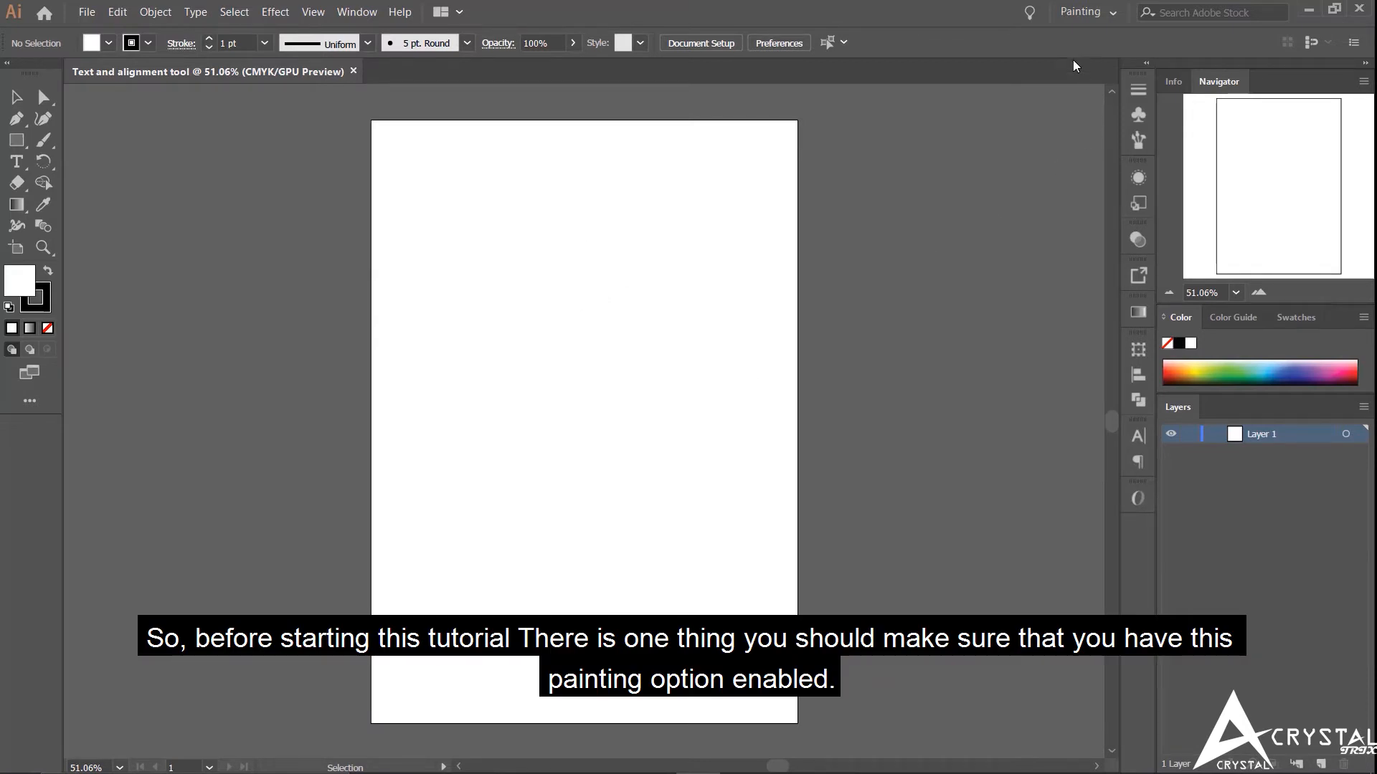
{"action": "left_click", "coordinate": [1086, 12]}
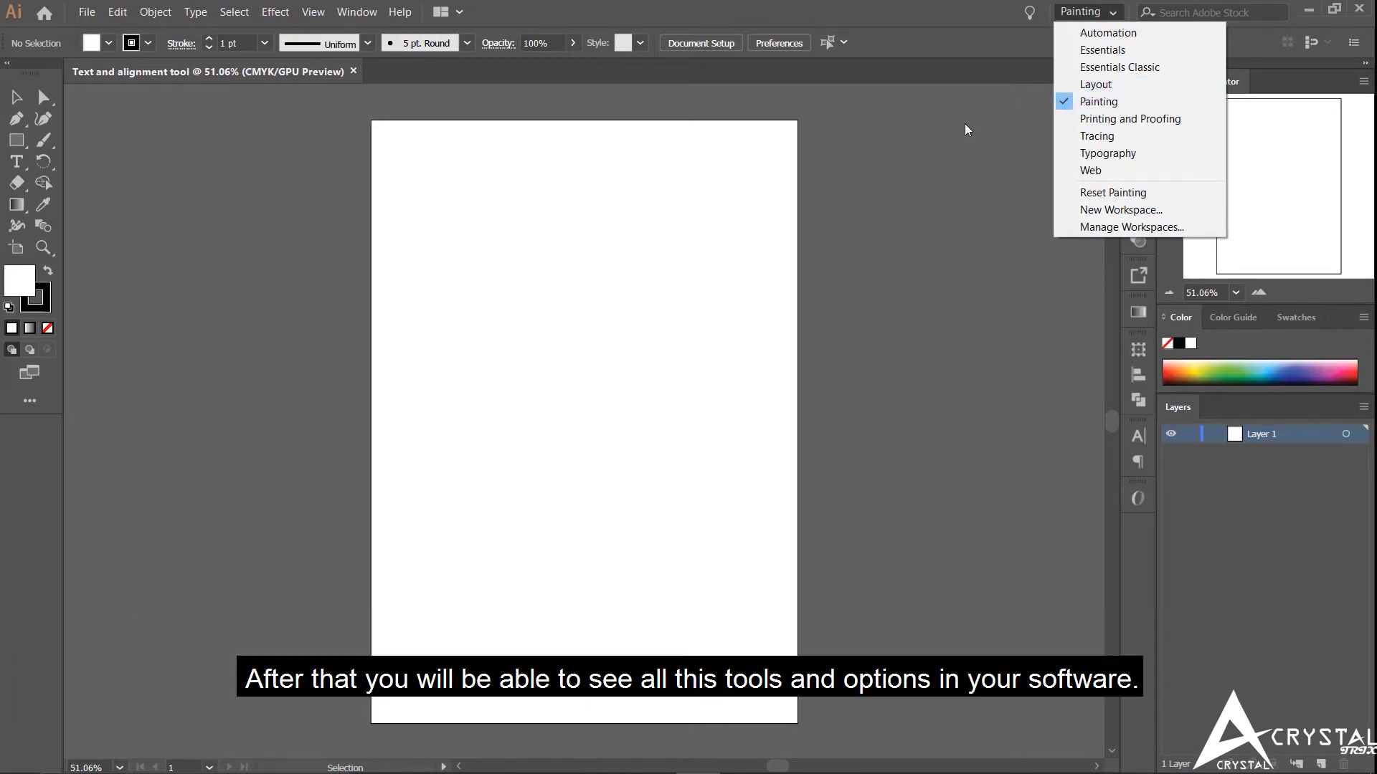
{"action": "left_click", "coordinate": [870, 150]}
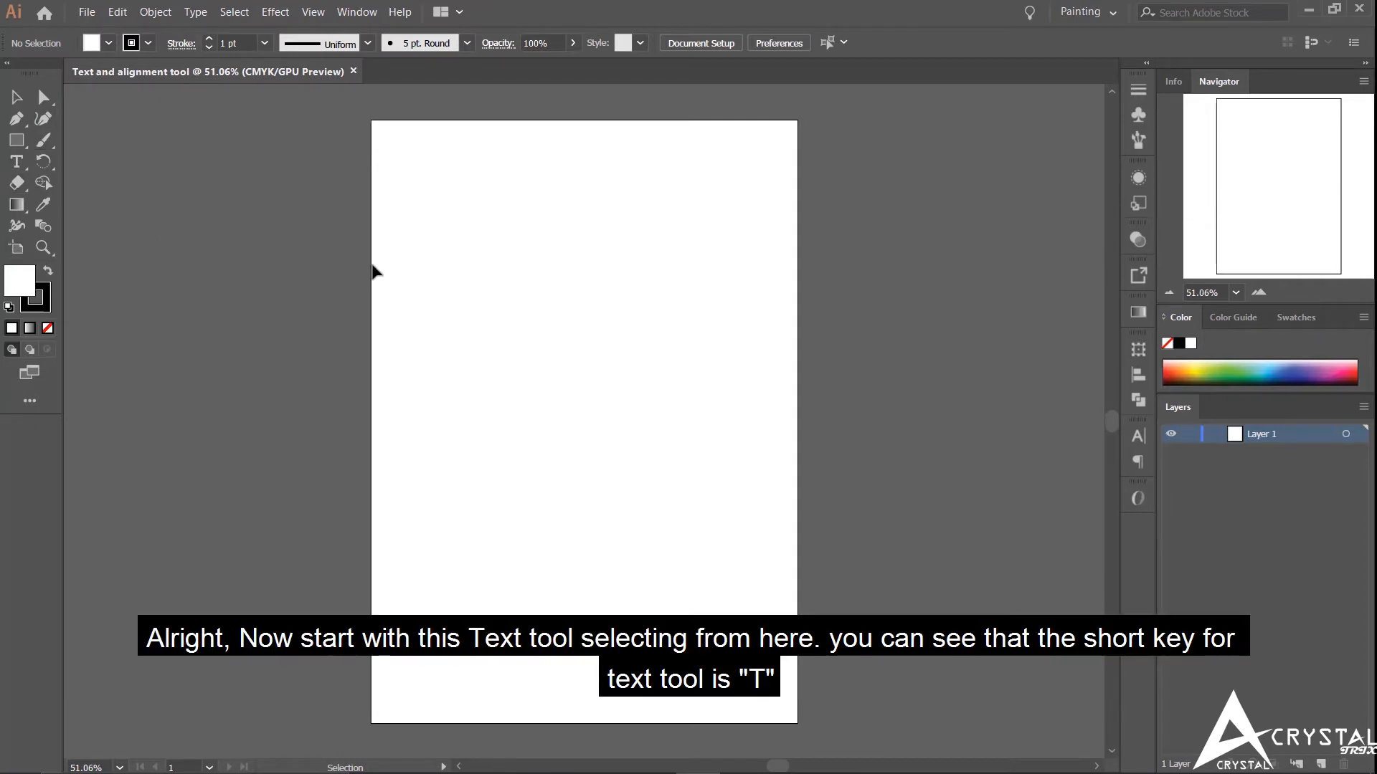
- Add the point text "Welcome aadobe illustrator masterclass tutorial part 2 : Text and alignment tool" near the top of the artboard
{"action": "left_click", "coordinate": [17, 162]}
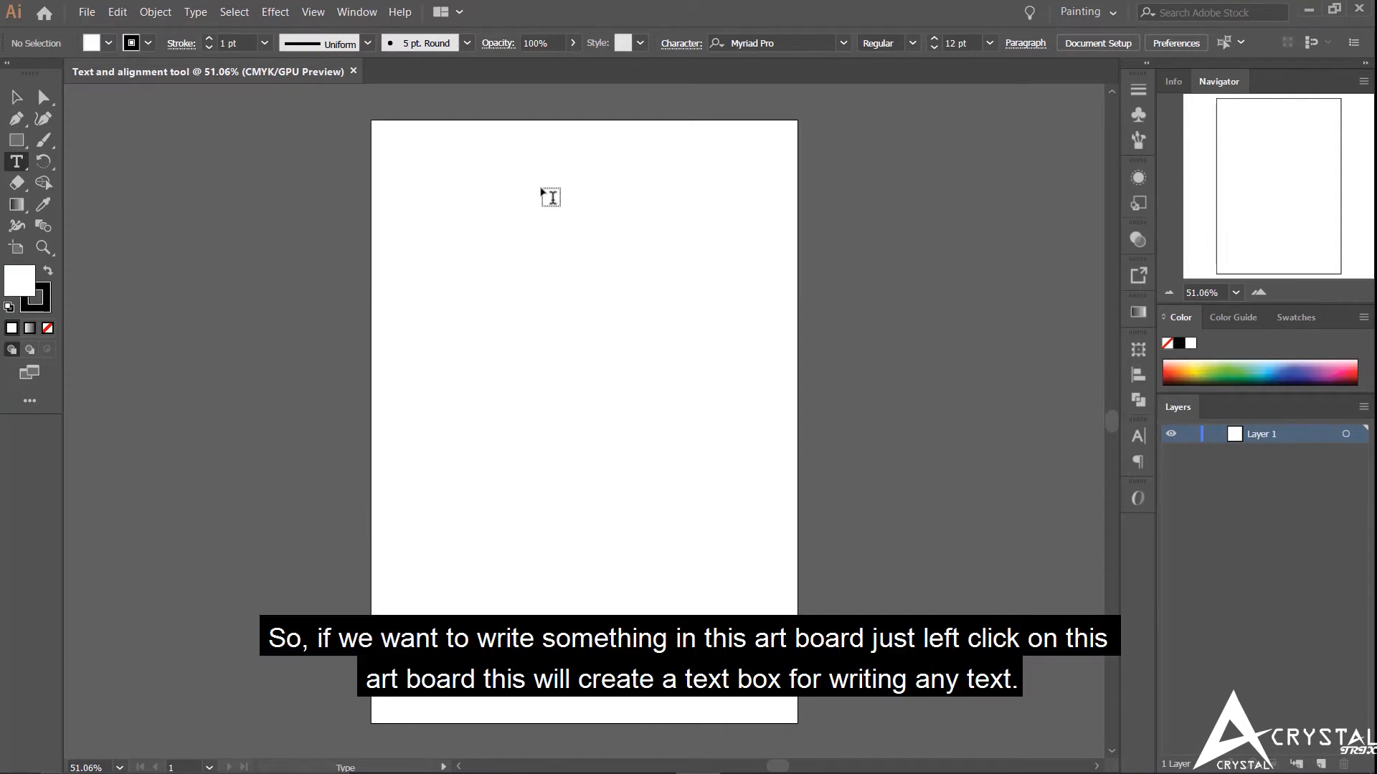
{"action": "left_click", "coordinate": [436, 201]}
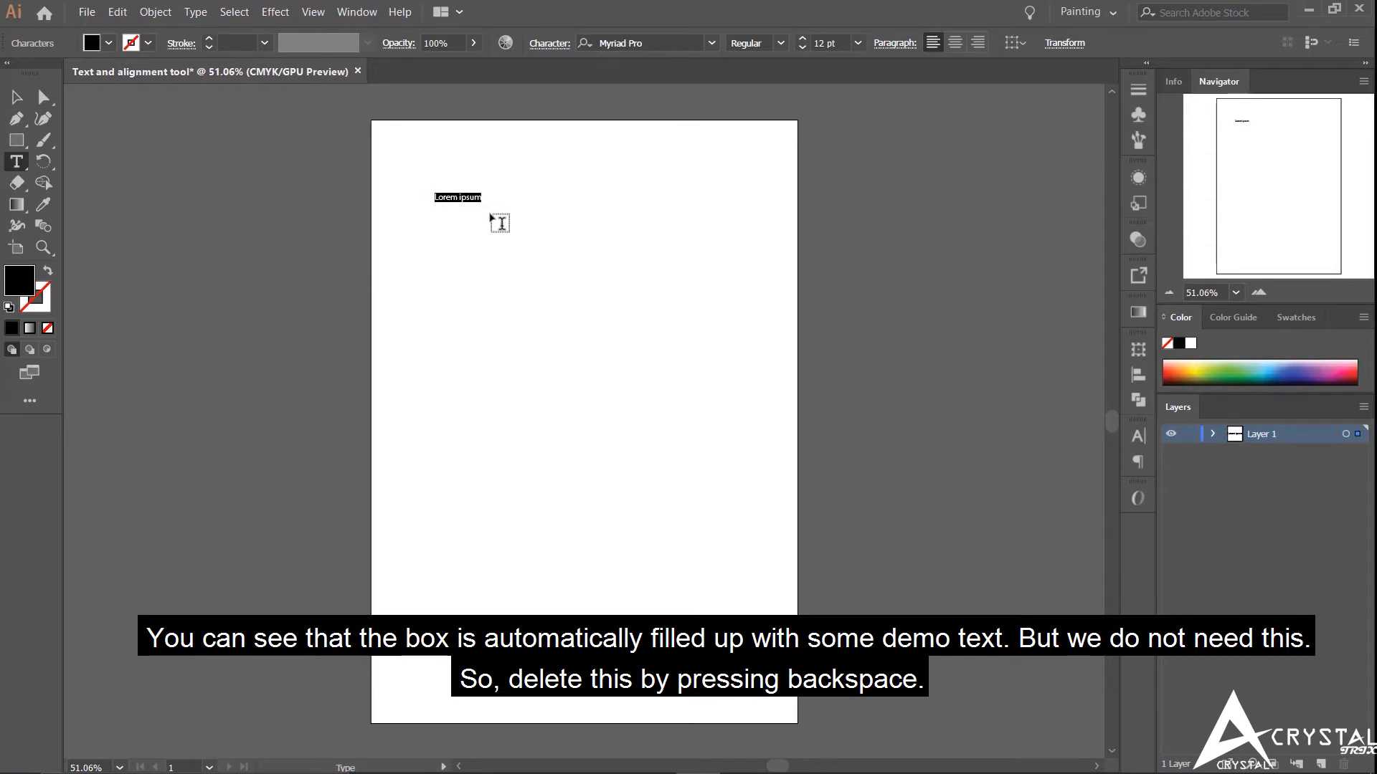
{"action": "key", "text": "BackSpace"}
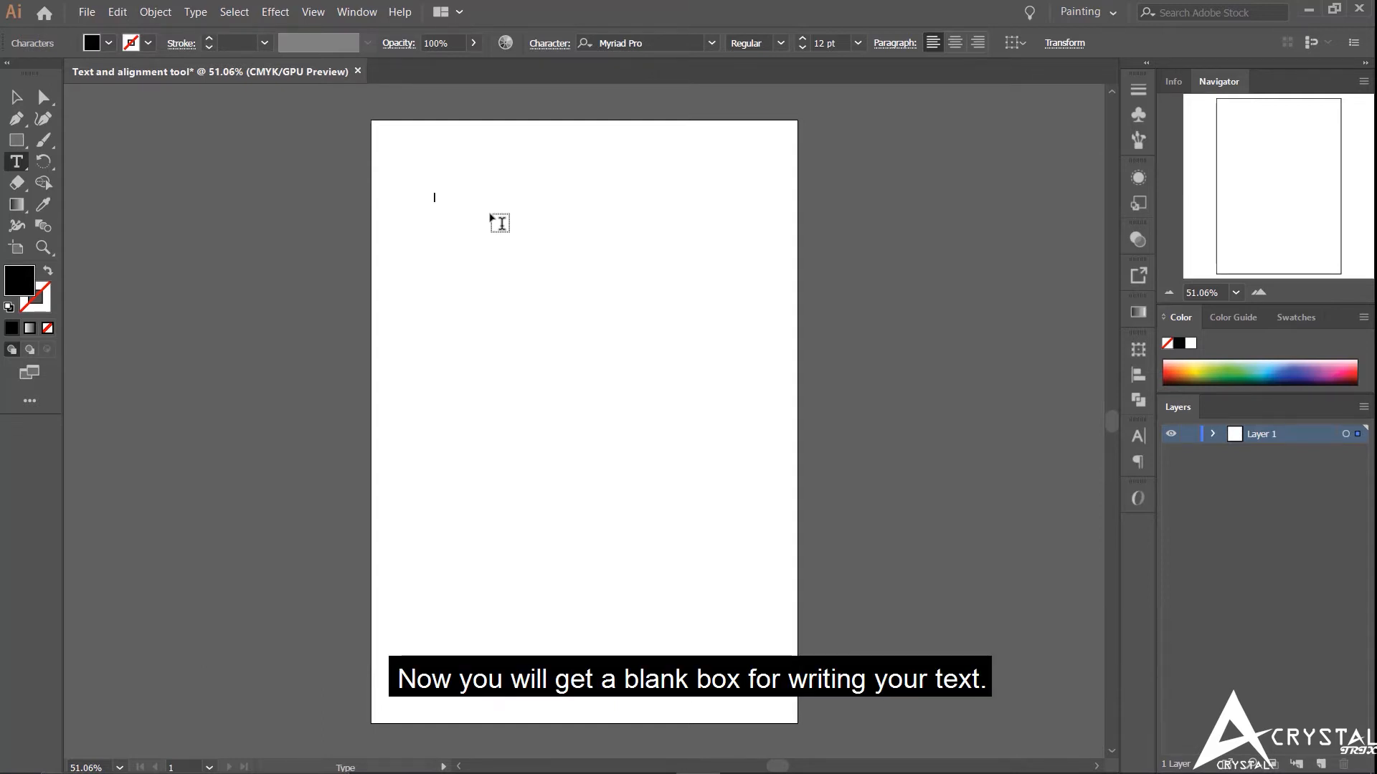
{"action": "type", "text": "Wel"}
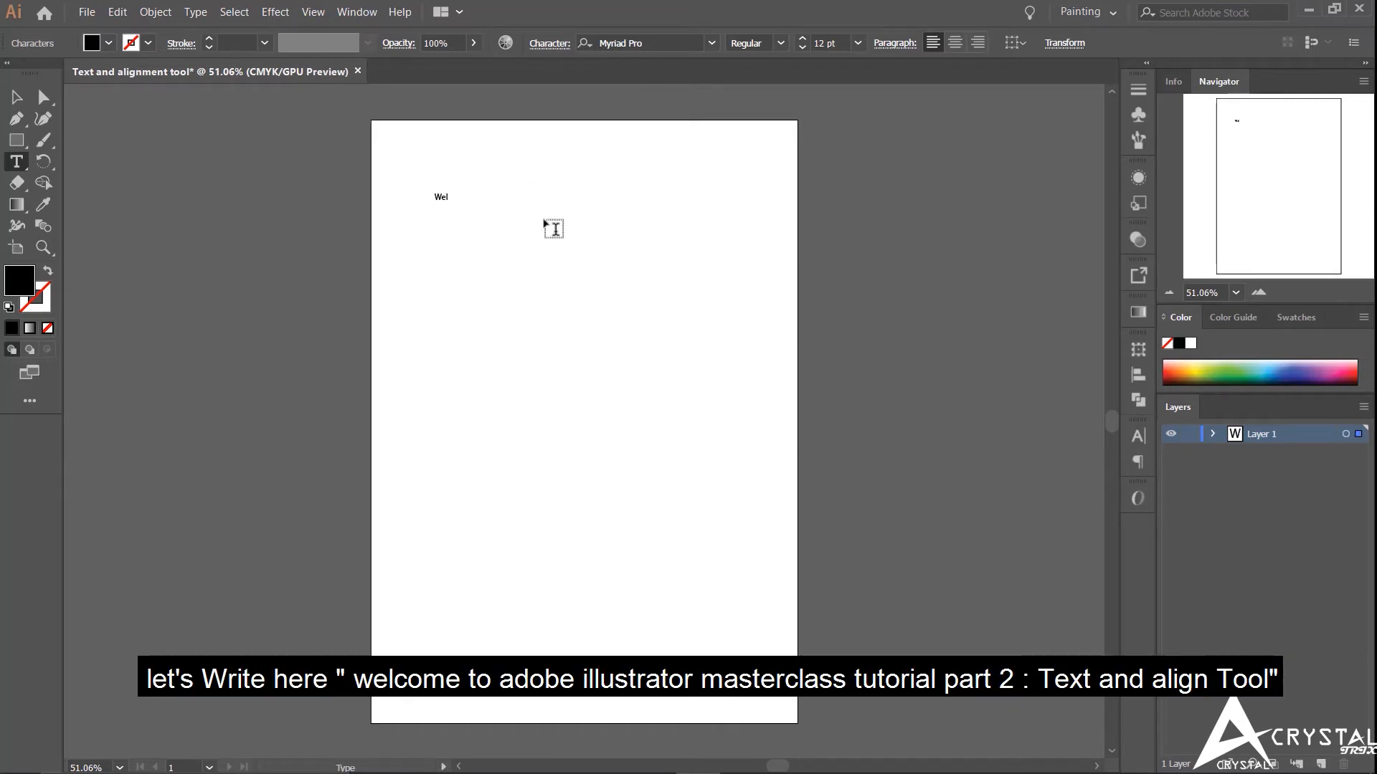
{"action": "type", "text": "come aadobe illustrator masterclass tutorial part 2 :"}
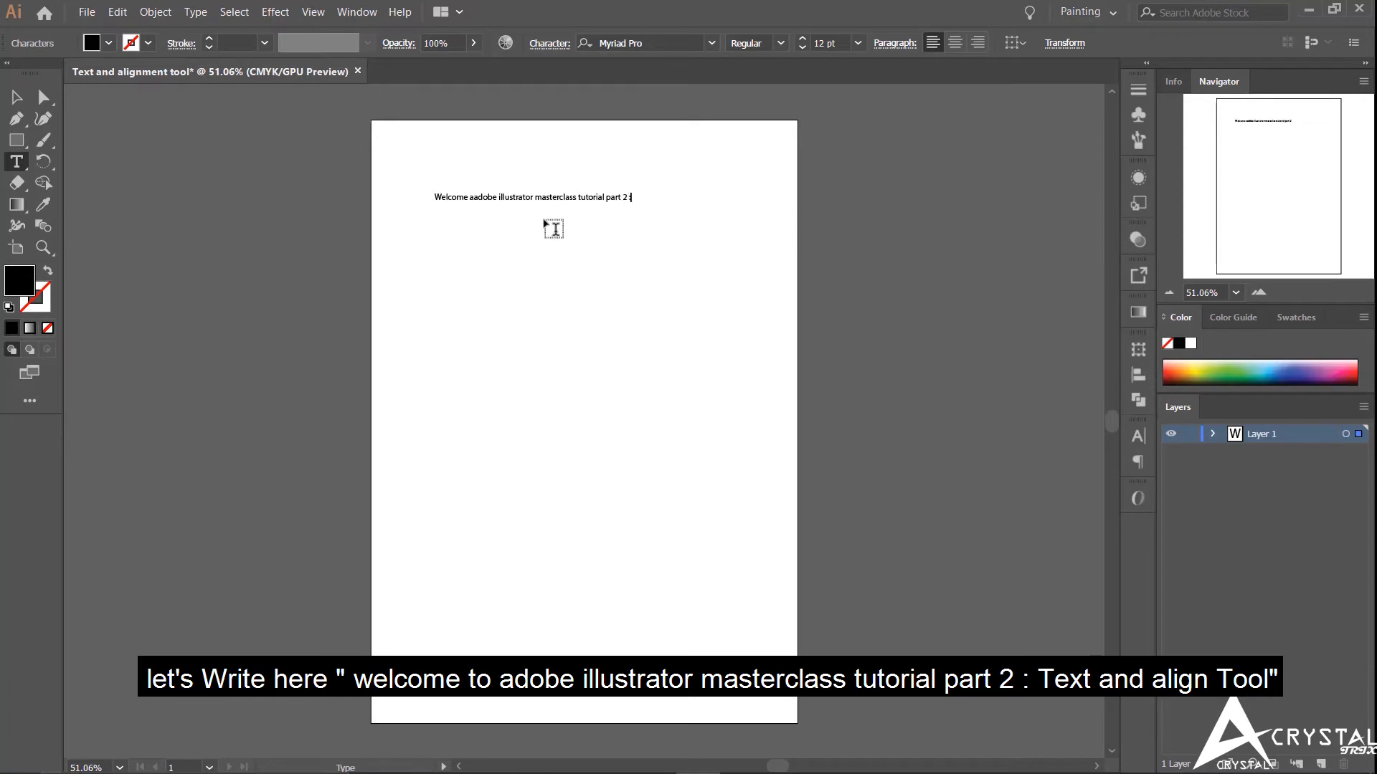
{"action": "type", "text": " Text and alignment tool"}
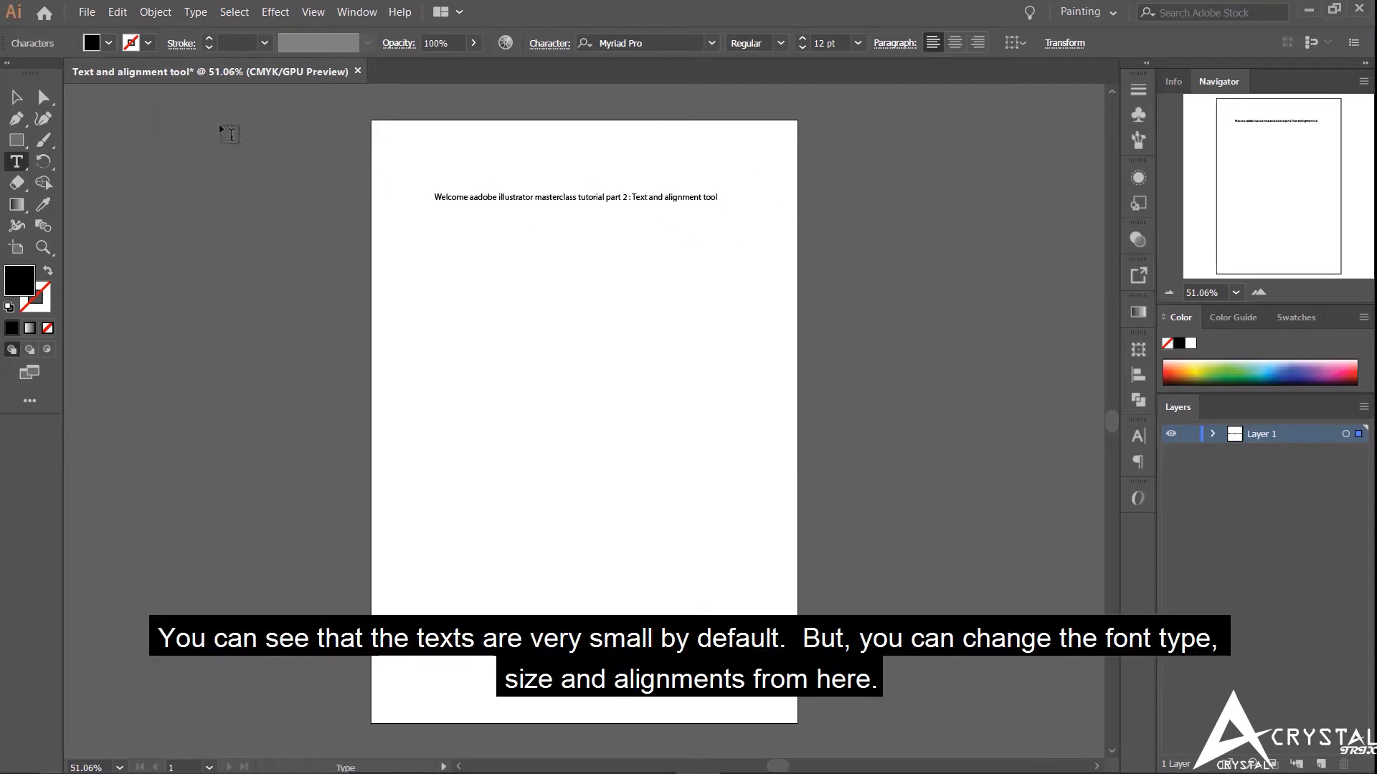
{"action": "left_click", "coordinate": [27, 95]}
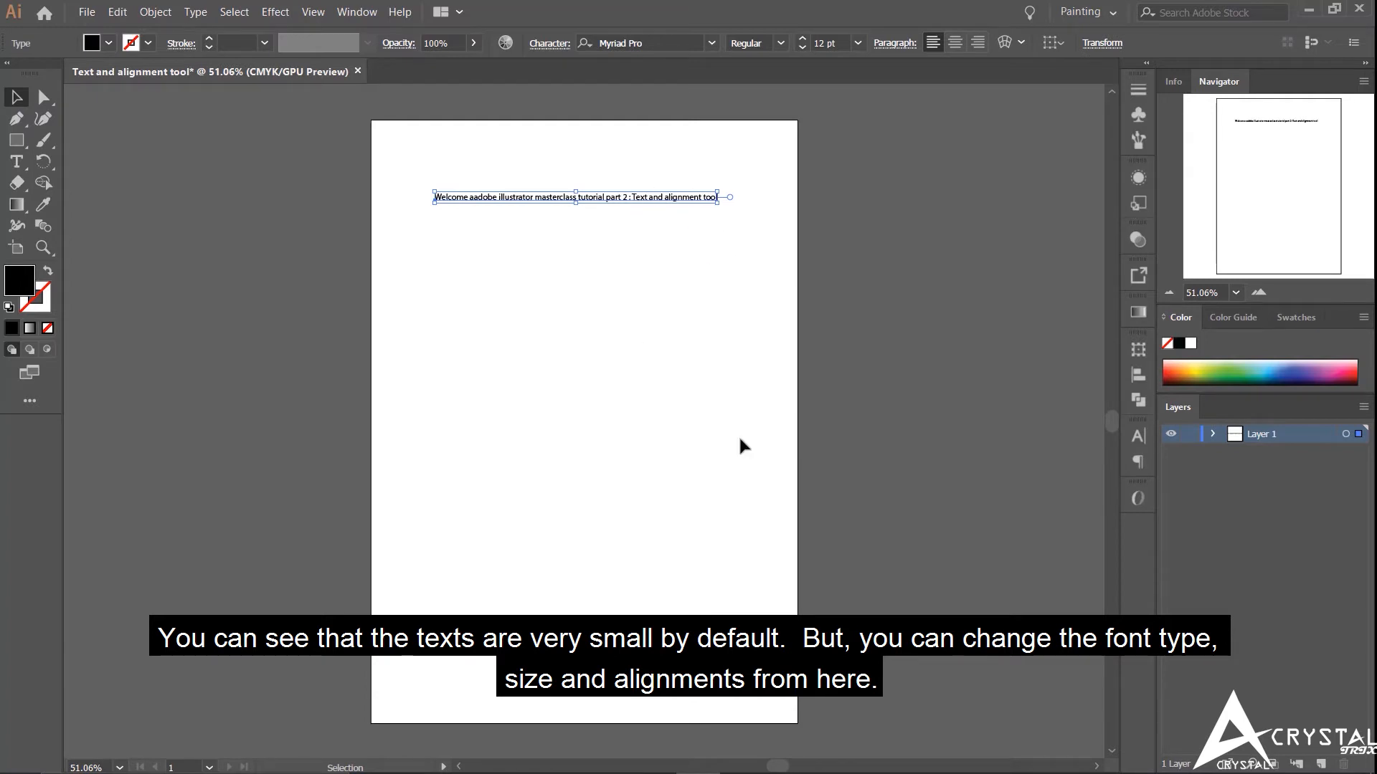
{"action": "left_click", "coordinate": [1137, 433]}
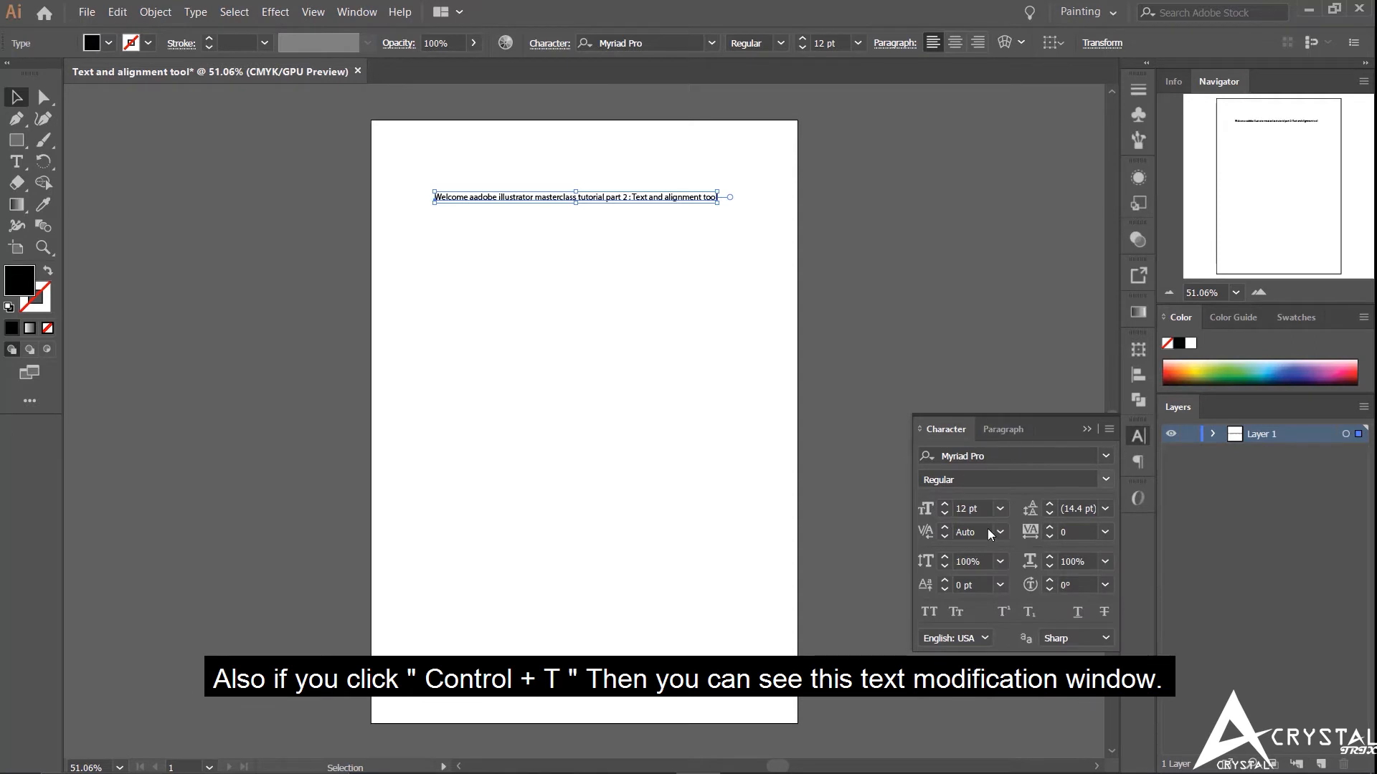
{"action": "left_click", "coordinate": [1147, 436]}
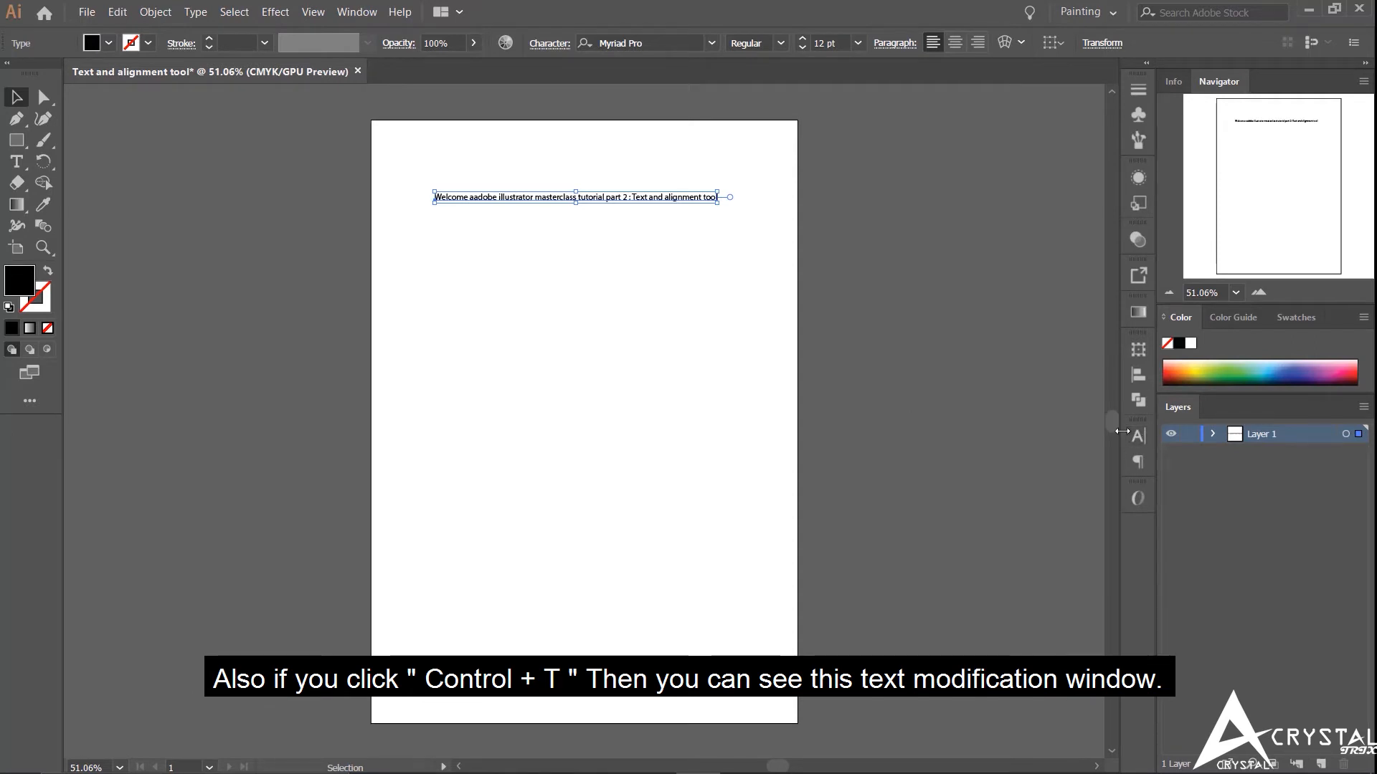
{"action": "left_click", "coordinate": [1145, 437]}
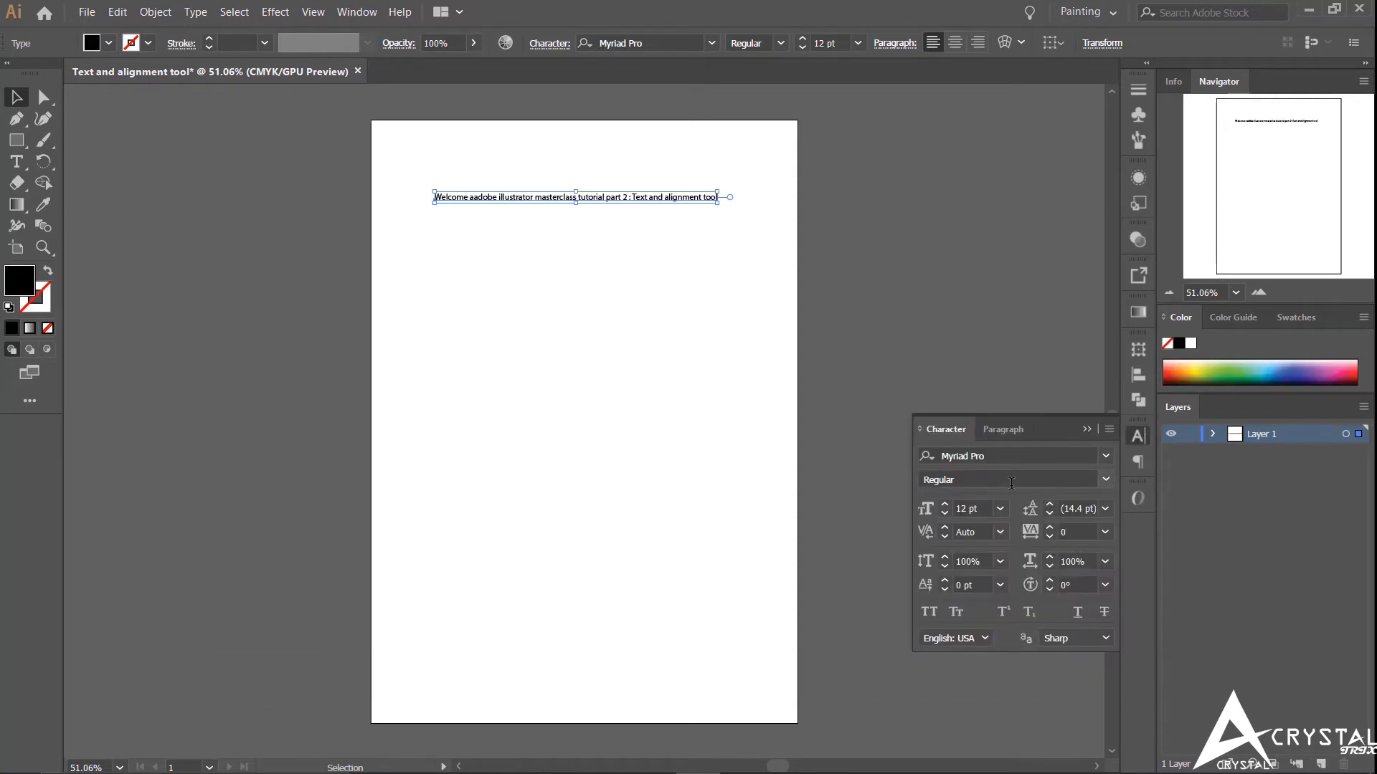
{"action": "left_click", "coordinate": [1138, 437]}
{"action": "left_click", "coordinate": [1140, 436]}
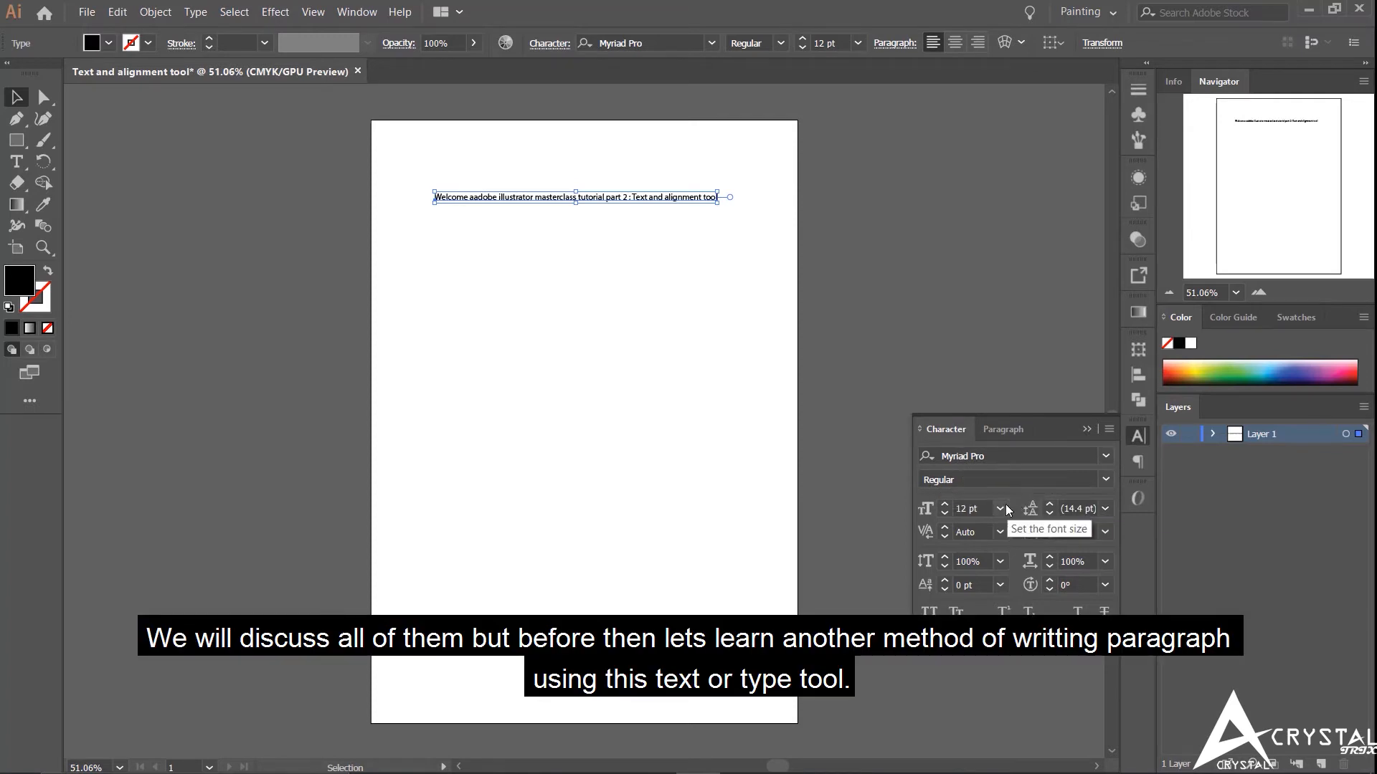
{"action": "left_click", "coordinate": [1086, 429]}
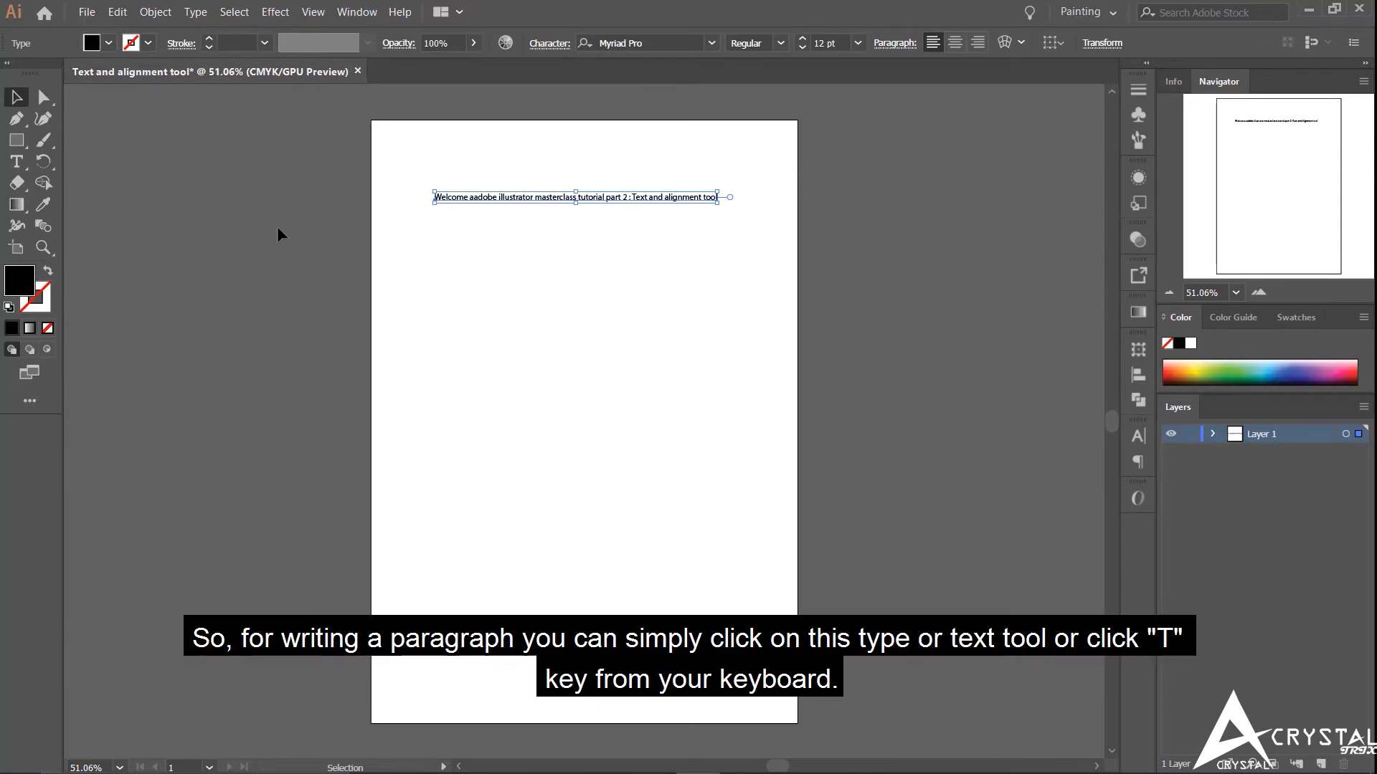
- Draw a paragraph text frame below the title line, as wide as the title, and keep its placeholder text
{"action": "left_click", "coordinate": [17, 161]}
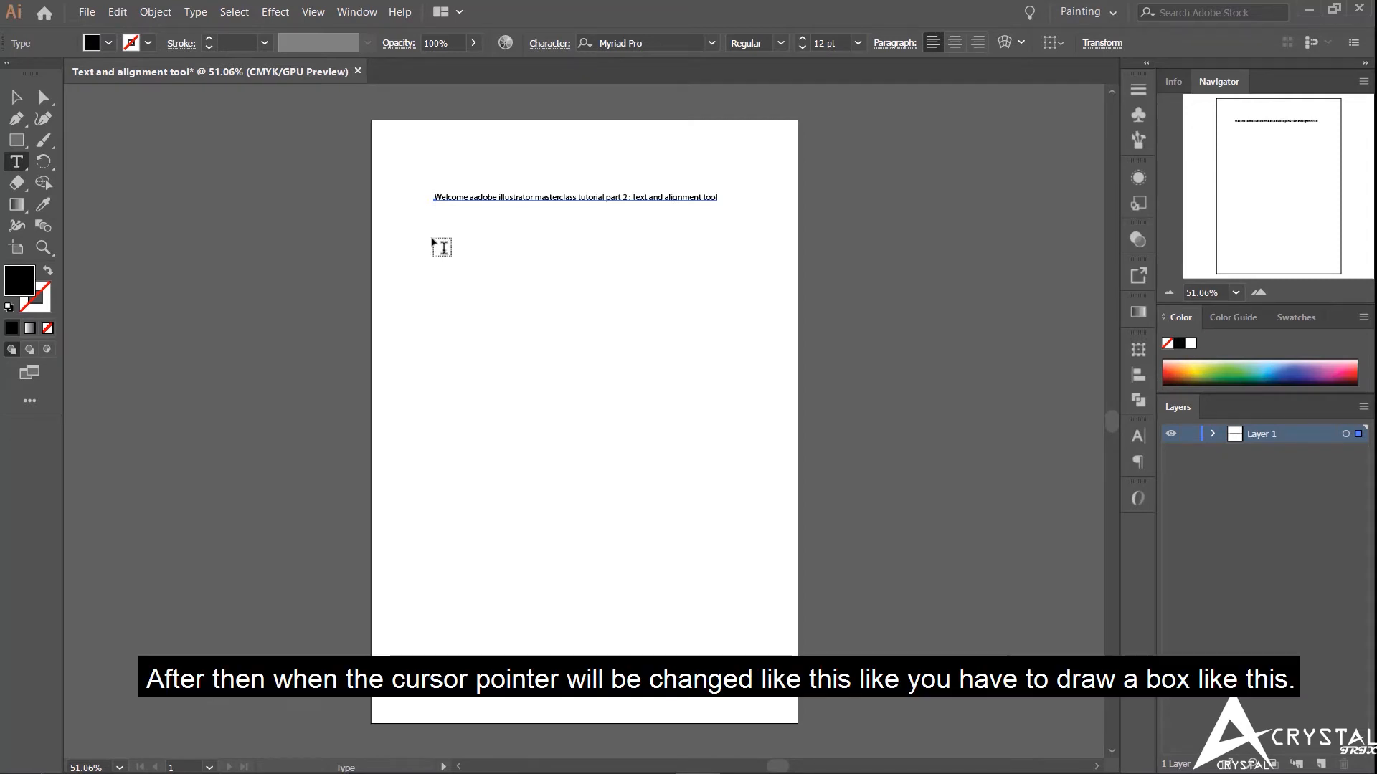
{"action": "left_click_drag", "start_coordinate": [434, 231], "coordinate": [719, 578]}
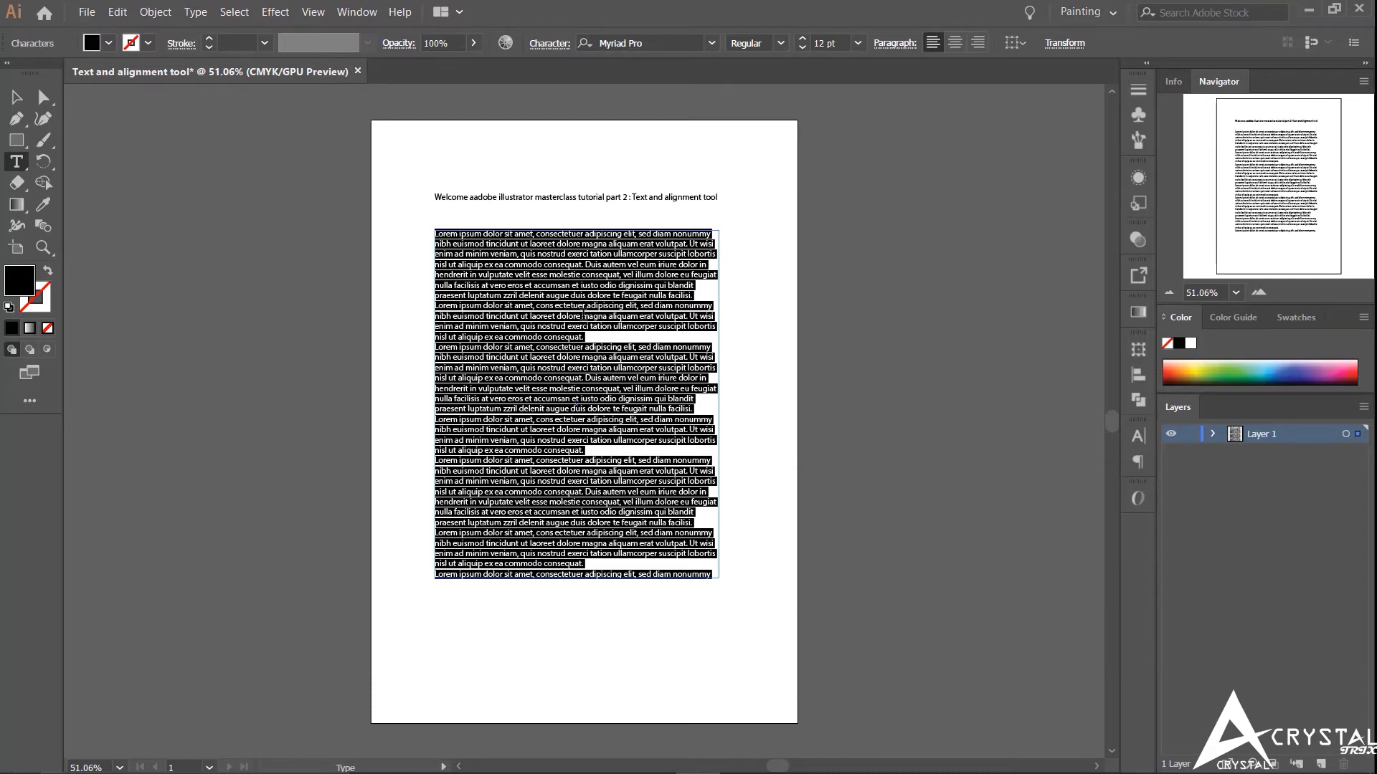
{"action": "key", "text": "BackSpace"}
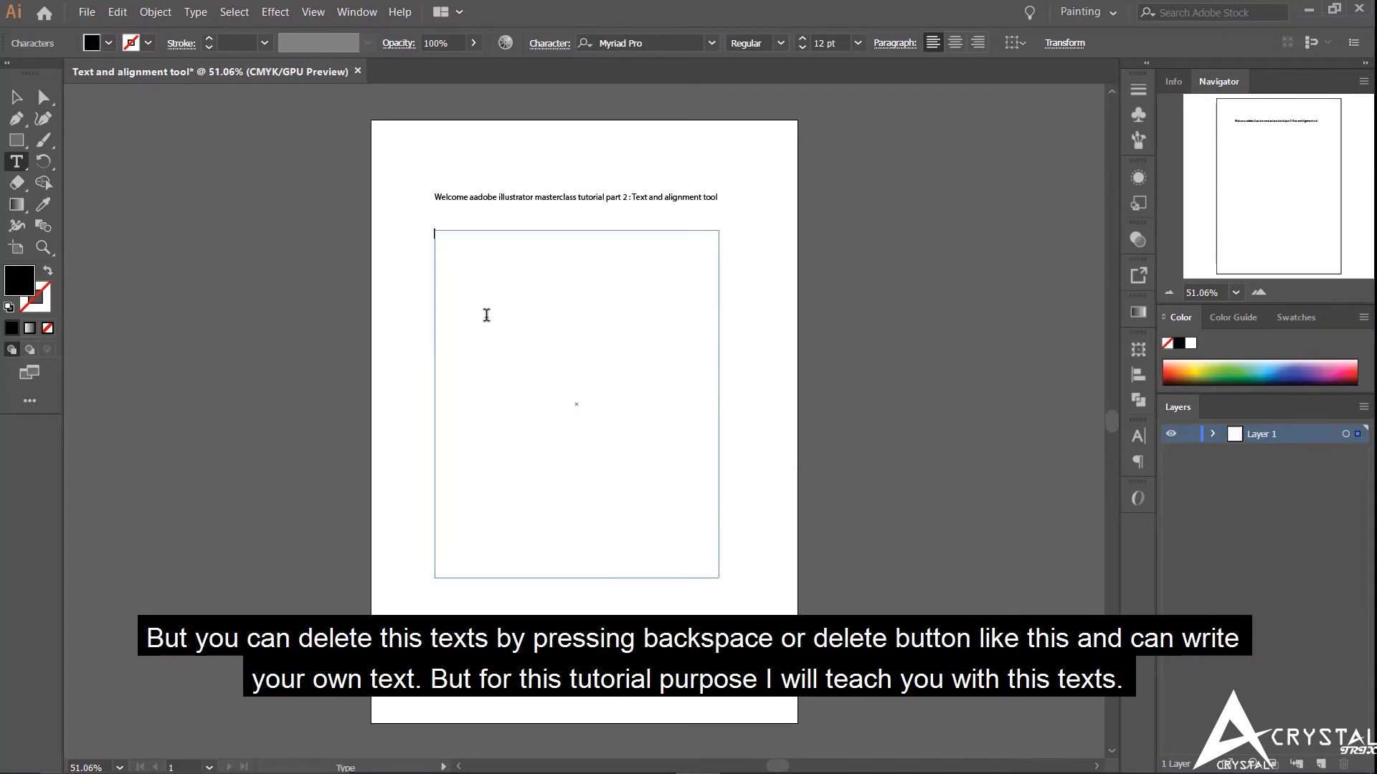
{"action": "key", "text": "ctrl+z"}
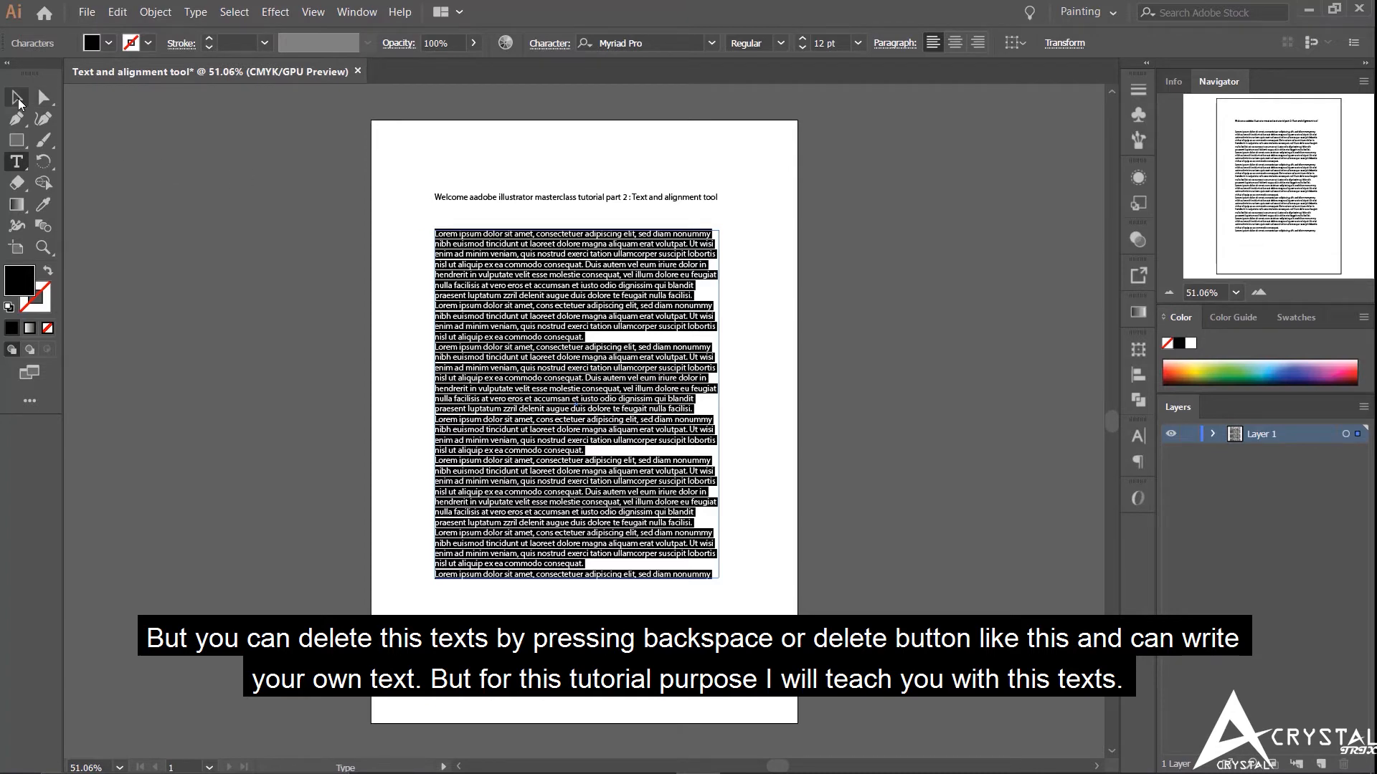
{"action": "left_click", "coordinate": [19, 100]}
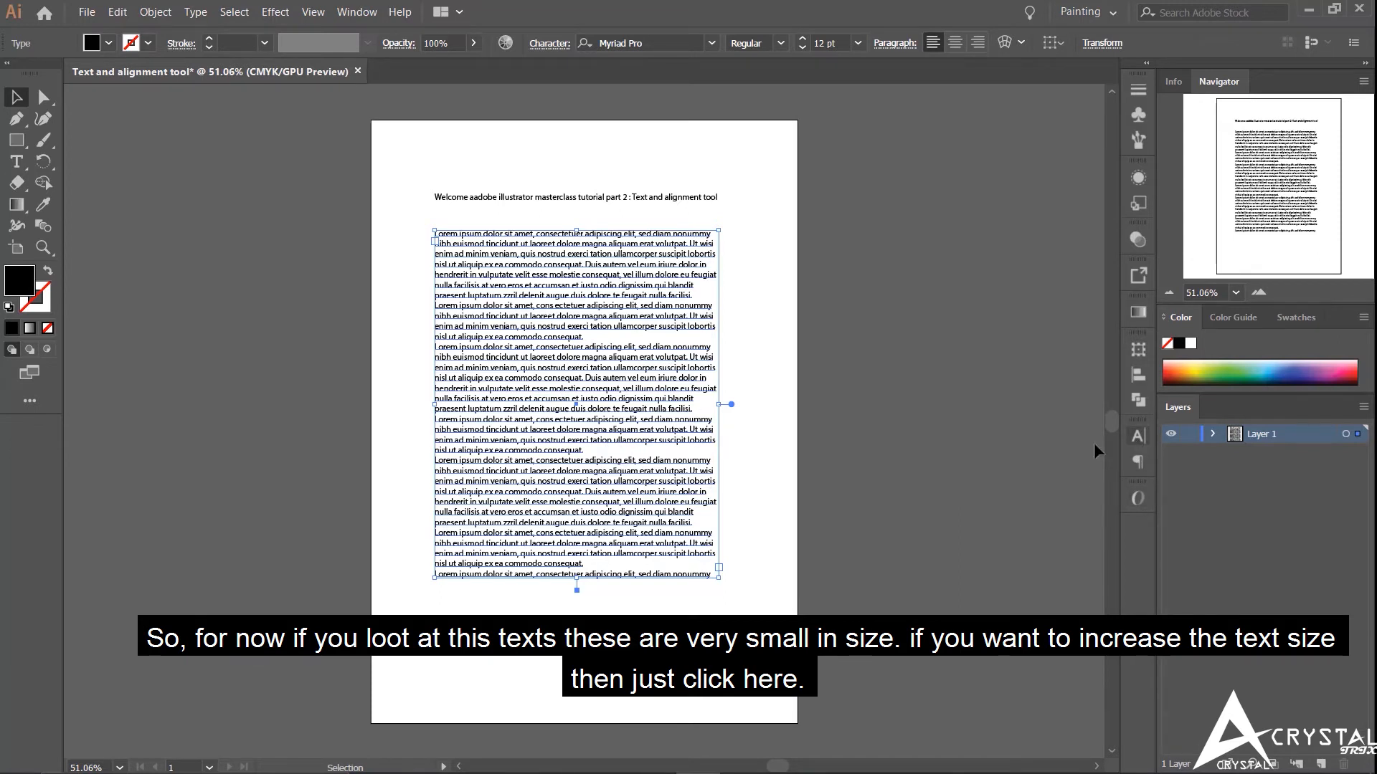
- Set the paragraph text's font to Minion Variable Concept in the Semibold Italic style
{"action": "left_click", "coordinate": [1138, 436]}
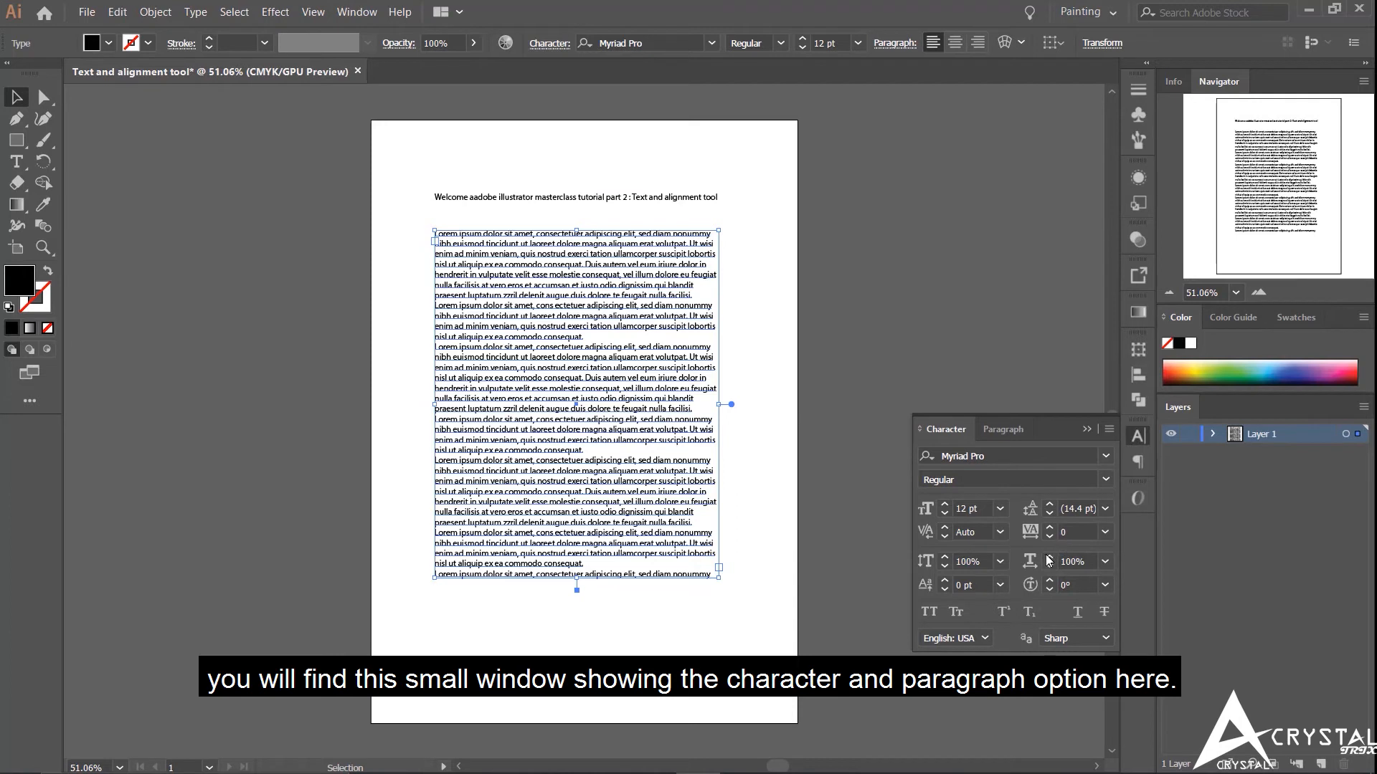
{"action": "left_click", "coordinate": [1104, 456]}
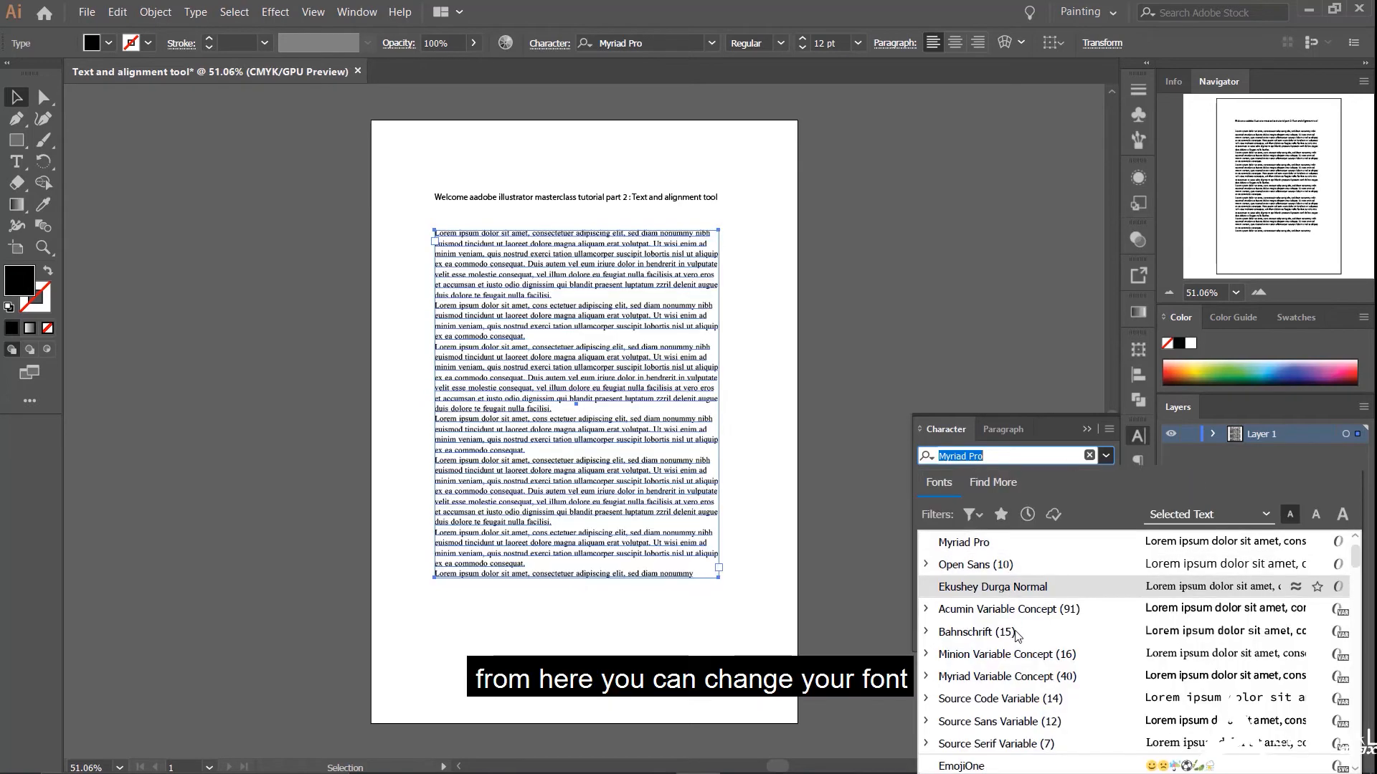
{"action": "left_click", "coordinate": [1018, 654]}
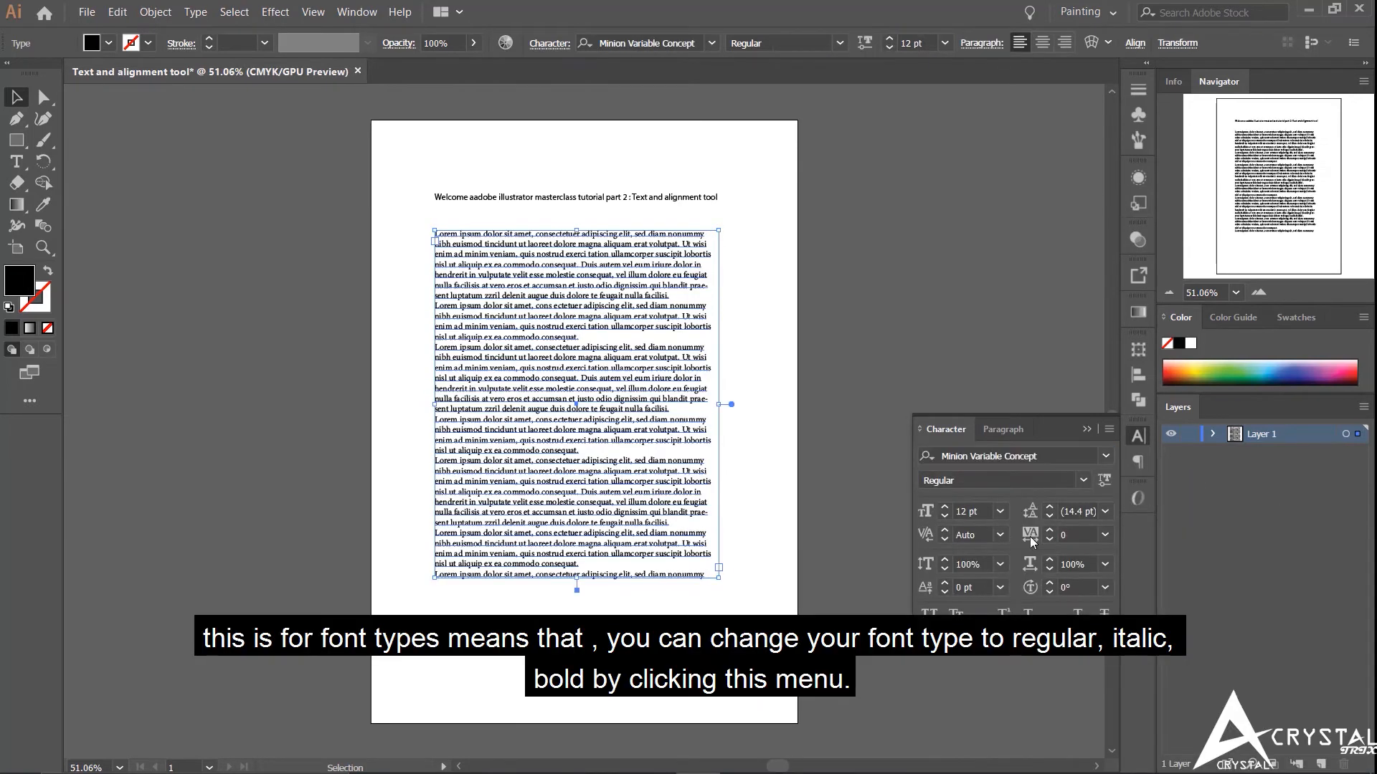
{"action": "left_click", "coordinate": [1081, 480]}
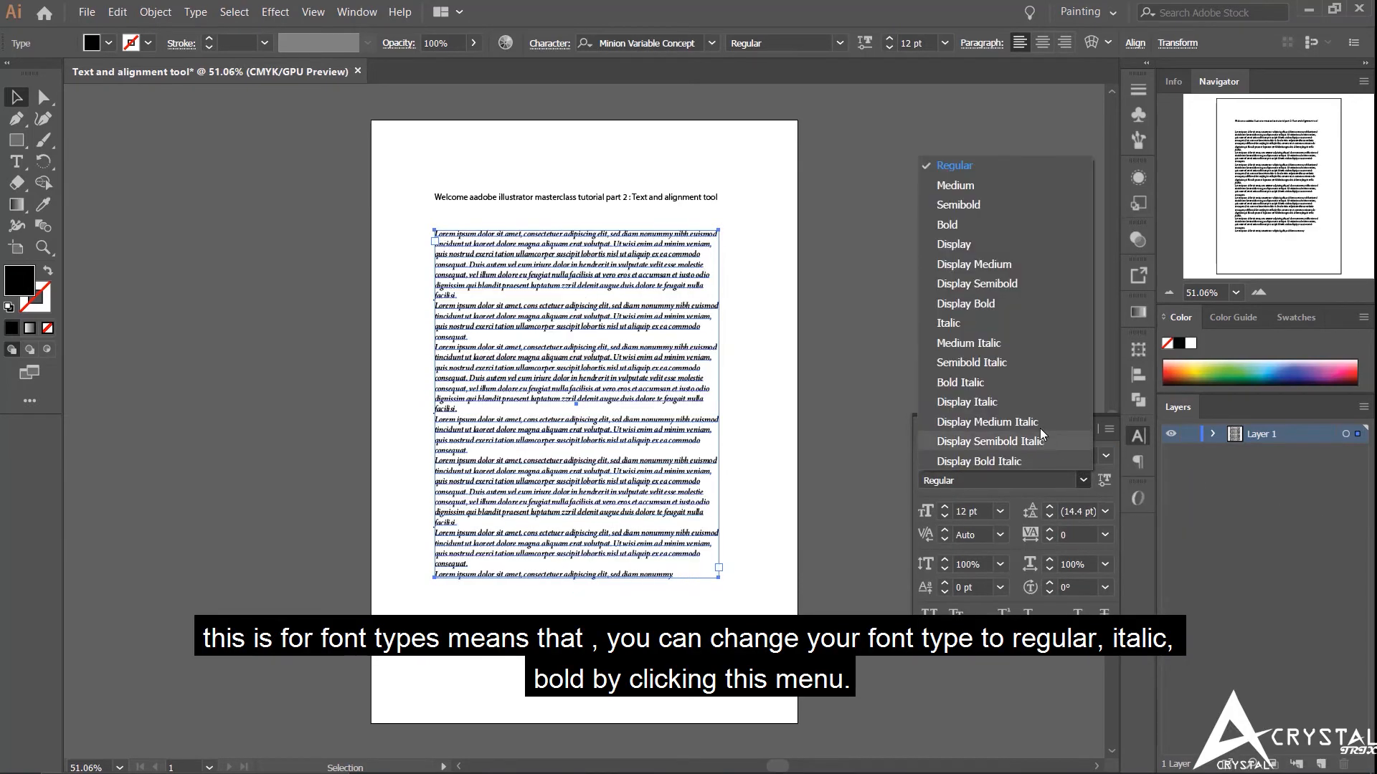
{"action": "left_click", "coordinate": [983, 363]}
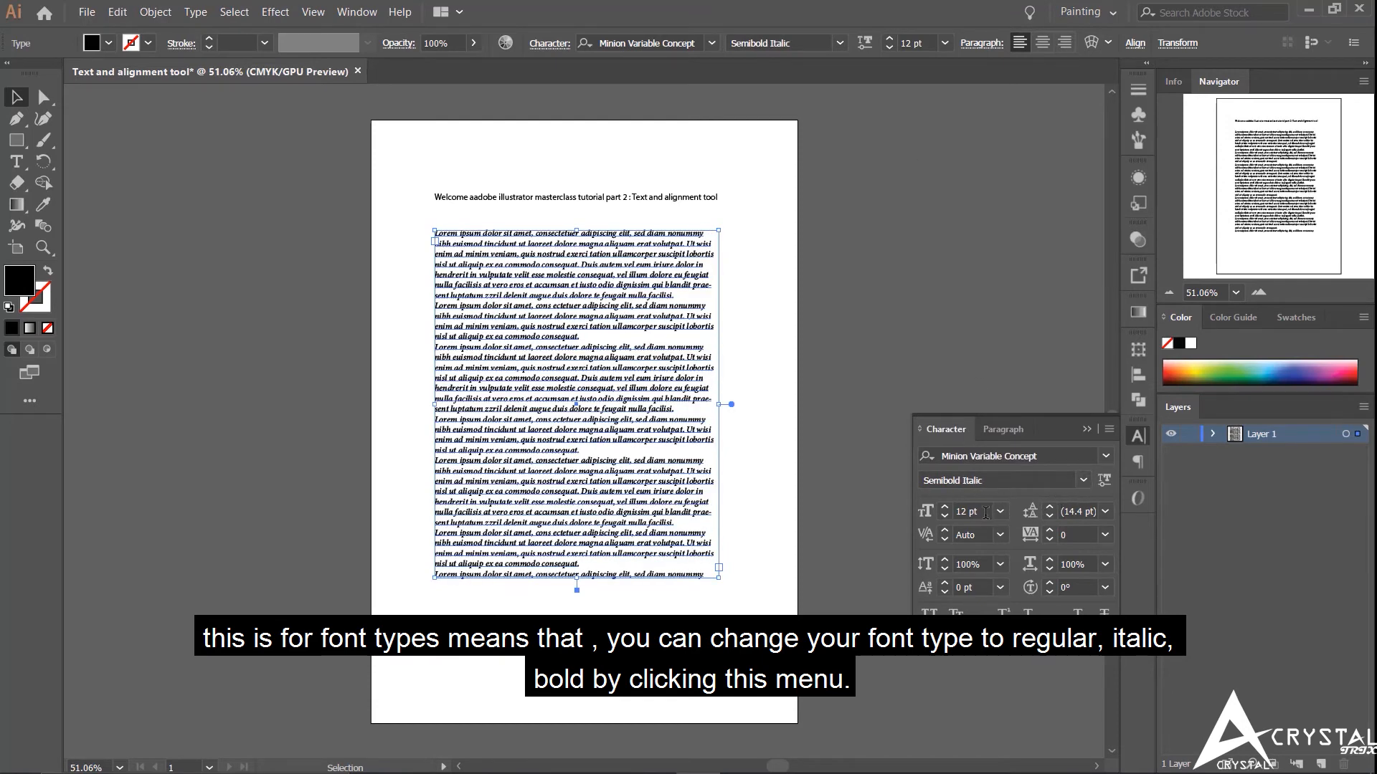
- Try larger font sizes such as 13 pt and 16 pt on the paragraph text and return it to 12 pt
{"action": "left_click", "coordinate": [946, 509]}
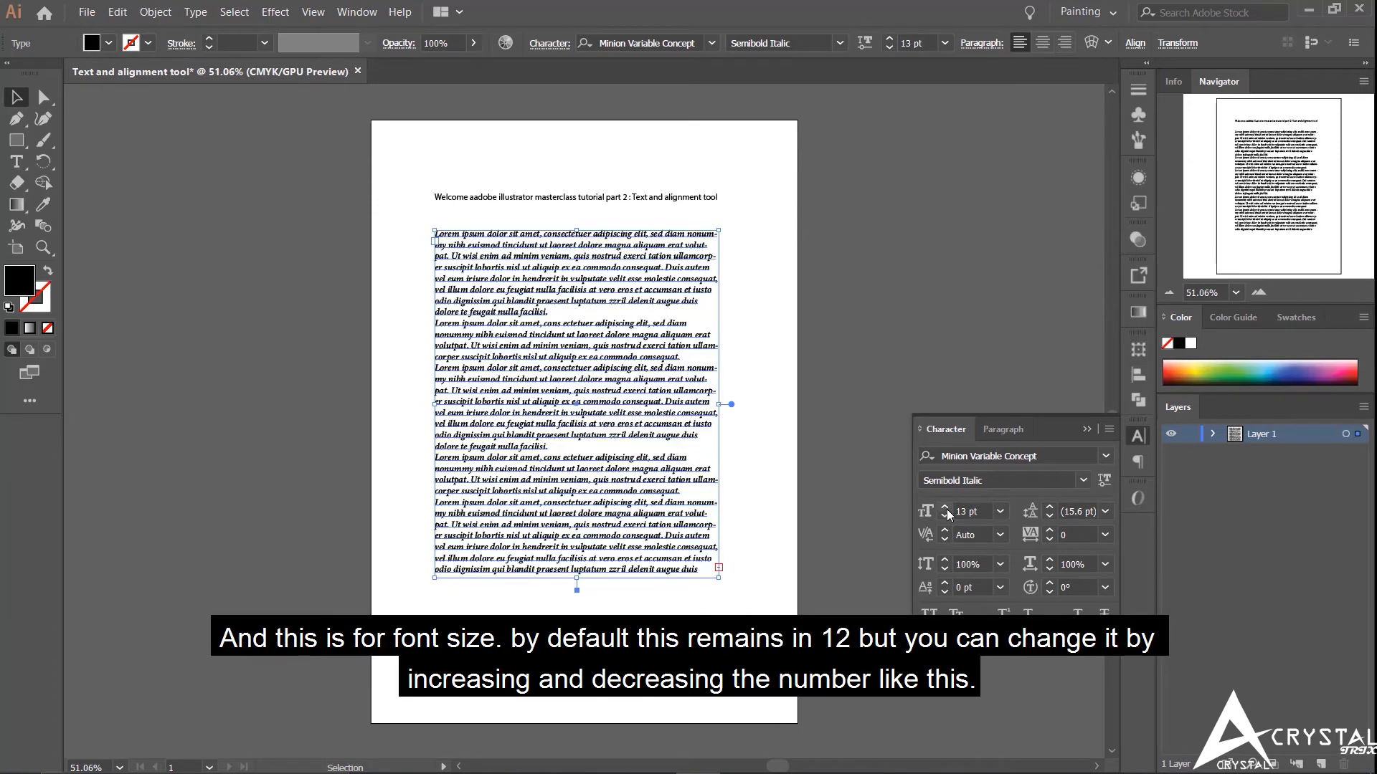
{"action": "left_click", "coordinate": [945, 515]}
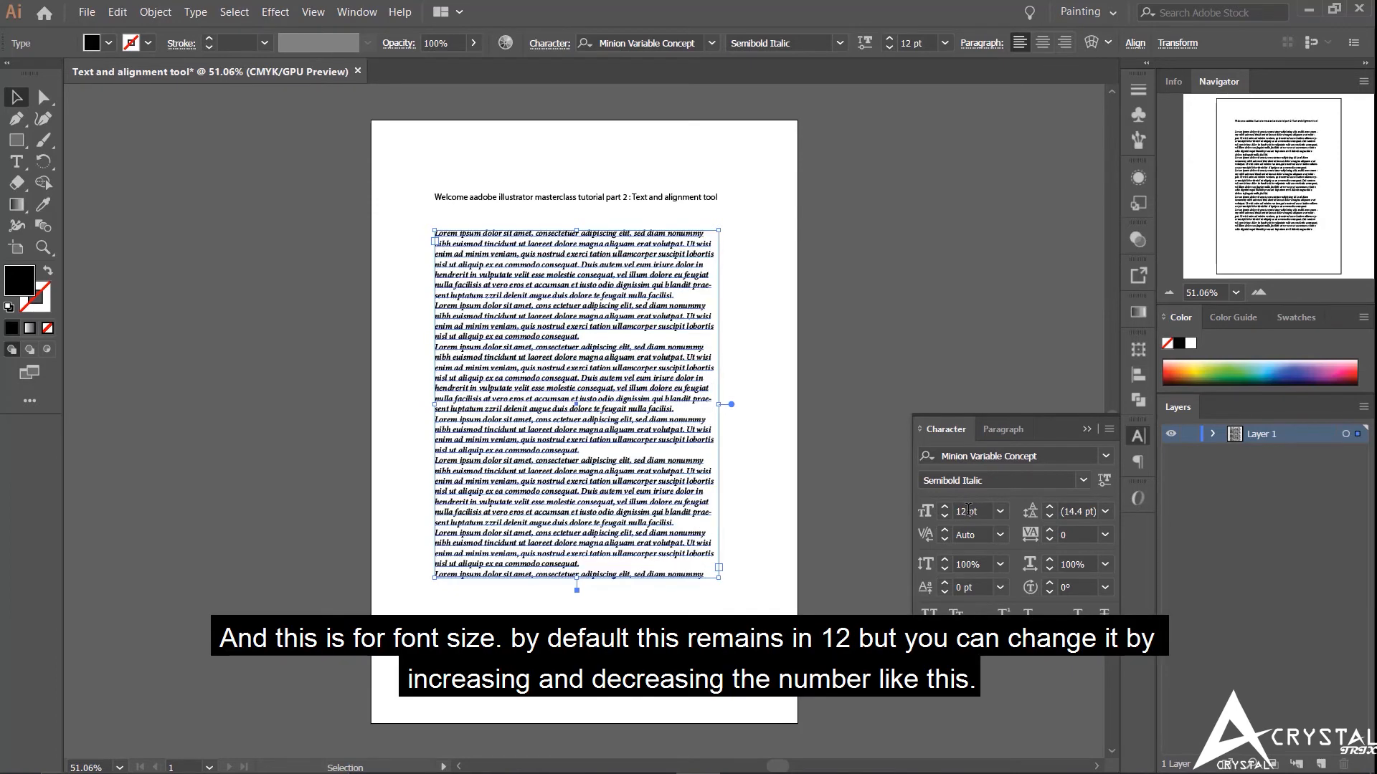
{"action": "left_click", "coordinate": [946, 508]}
{"action": "left_click", "coordinate": [946, 508]}
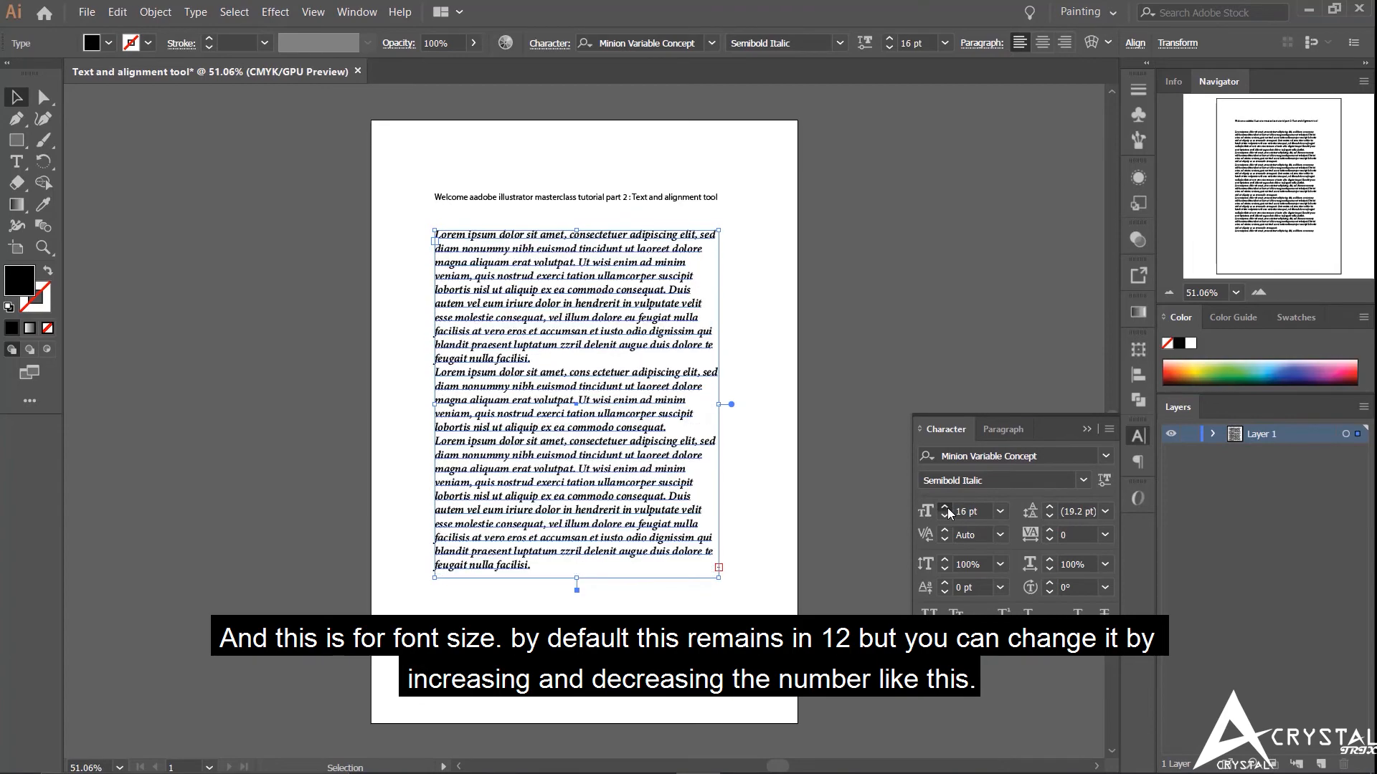
{"action": "left_click", "coordinate": [946, 508]}
{"action": "left_click", "coordinate": [946, 507]}
{"action": "left_click", "coordinate": [945, 517]}
{"action": "left_click", "coordinate": [945, 518]}
{"action": "left_click", "coordinate": [945, 517]}
{"action": "left_click", "coordinate": [945, 517]}
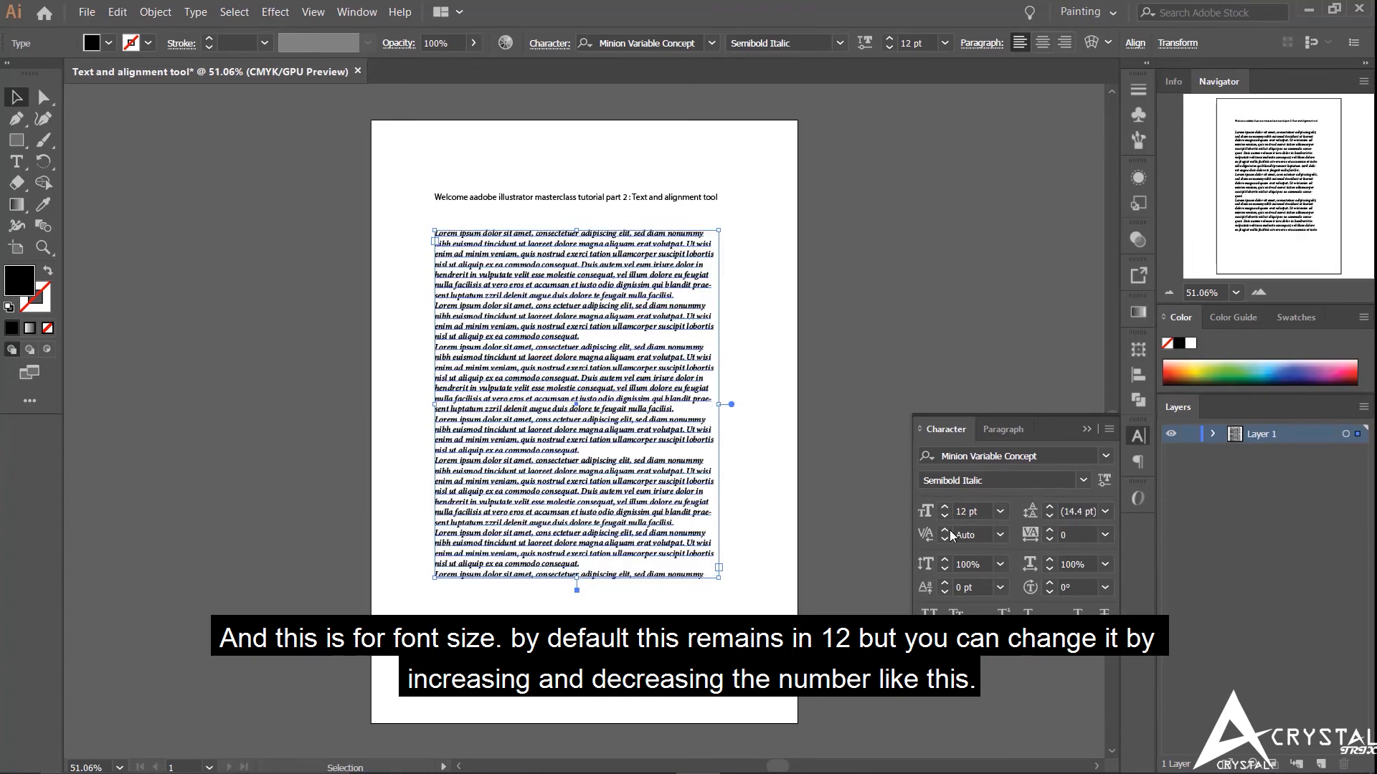
- Try a wider leading of 19 pt on the whole paragraph text and set it to 14 pt
{"action": "left_click", "coordinate": [1001, 513]}
{"action": "left_click", "coordinate": [1000, 512]}
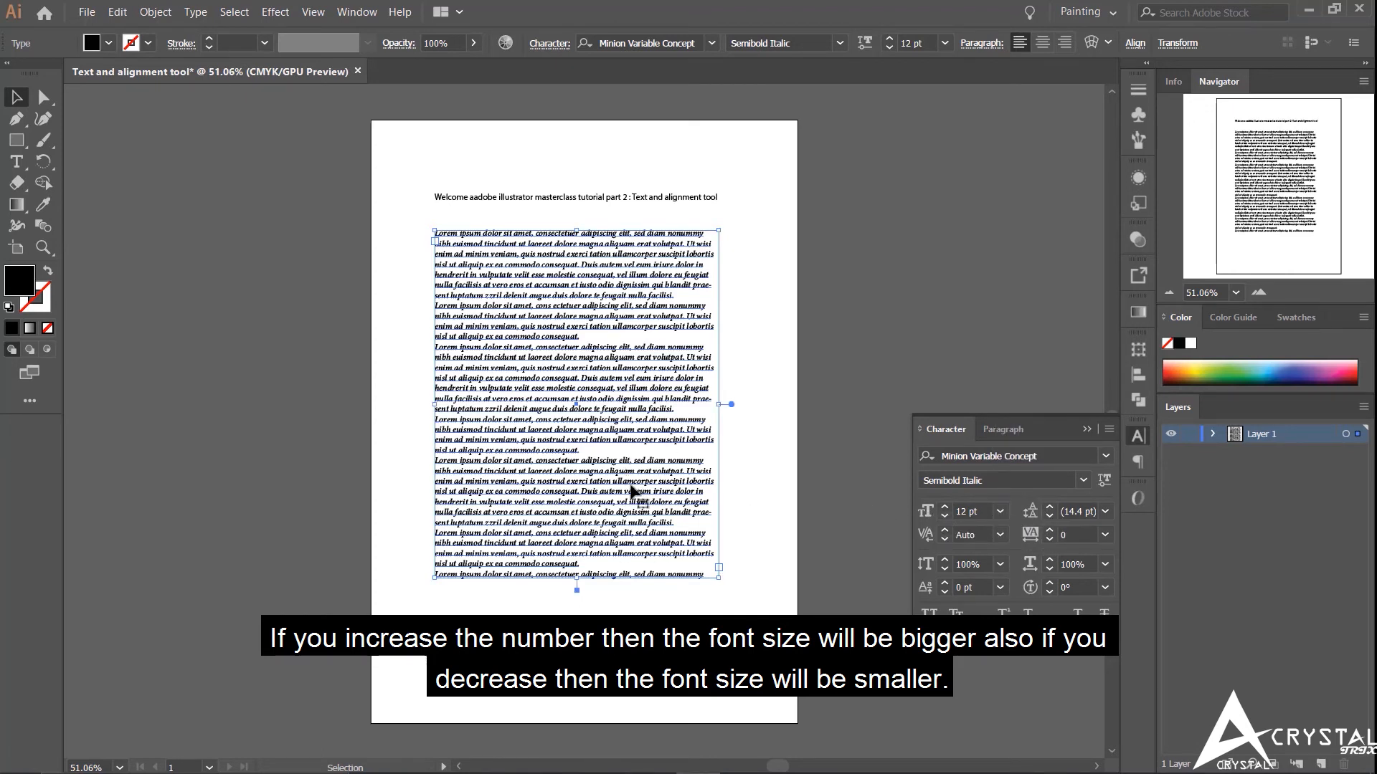
{"action": "left_click", "coordinate": [1052, 506]}
{"action": "left_click", "coordinate": [1051, 505]}
{"action": "left_click", "coordinate": [1051, 505]}
{"action": "left_click", "coordinate": [1051, 506]}
{"action": "left_click", "coordinate": [1051, 505]}
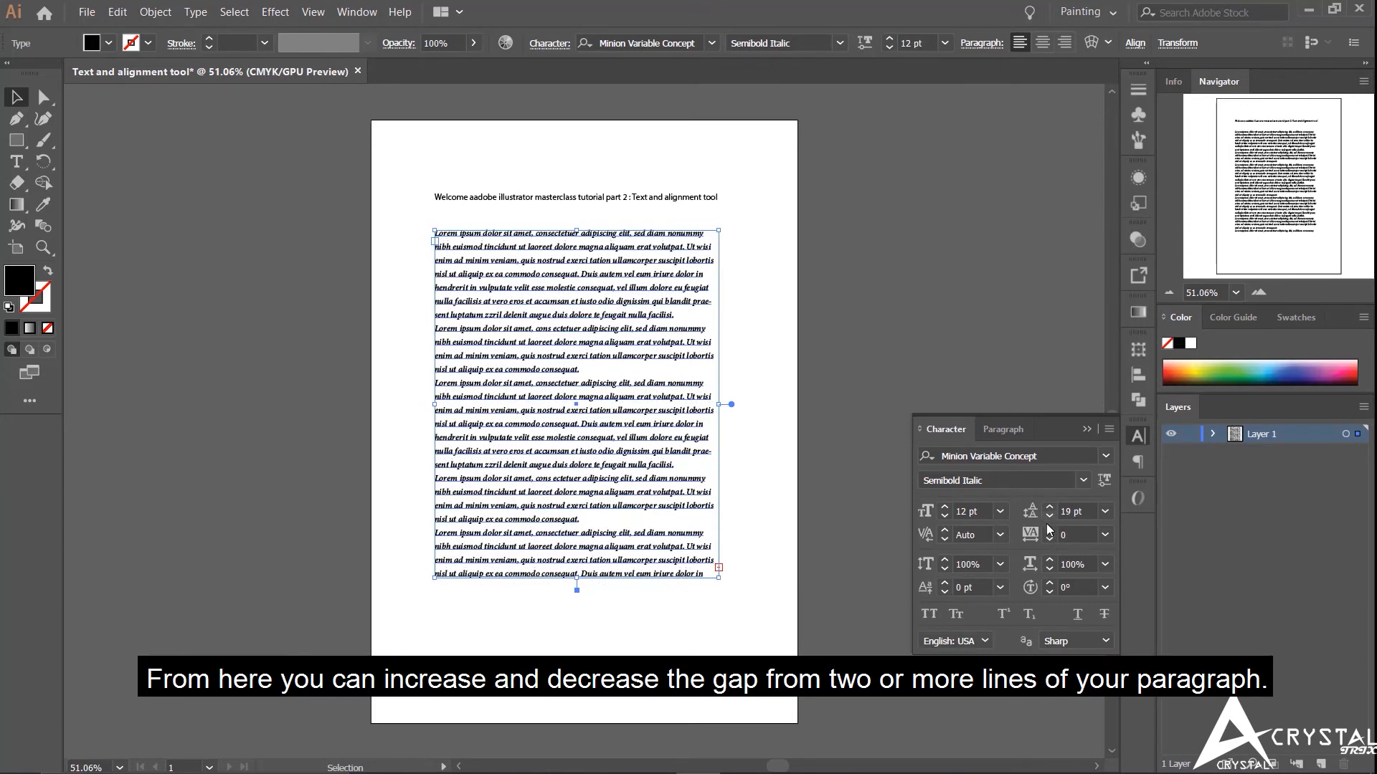
{"action": "left_click", "coordinate": [1047, 515]}
{"action": "left_click", "coordinate": [1047, 515]}
{"action": "left_click", "coordinate": [1047, 515]}
{"action": "left_click", "coordinate": [1047, 515]}
{"action": "left_click", "coordinate": [1047, 515]}
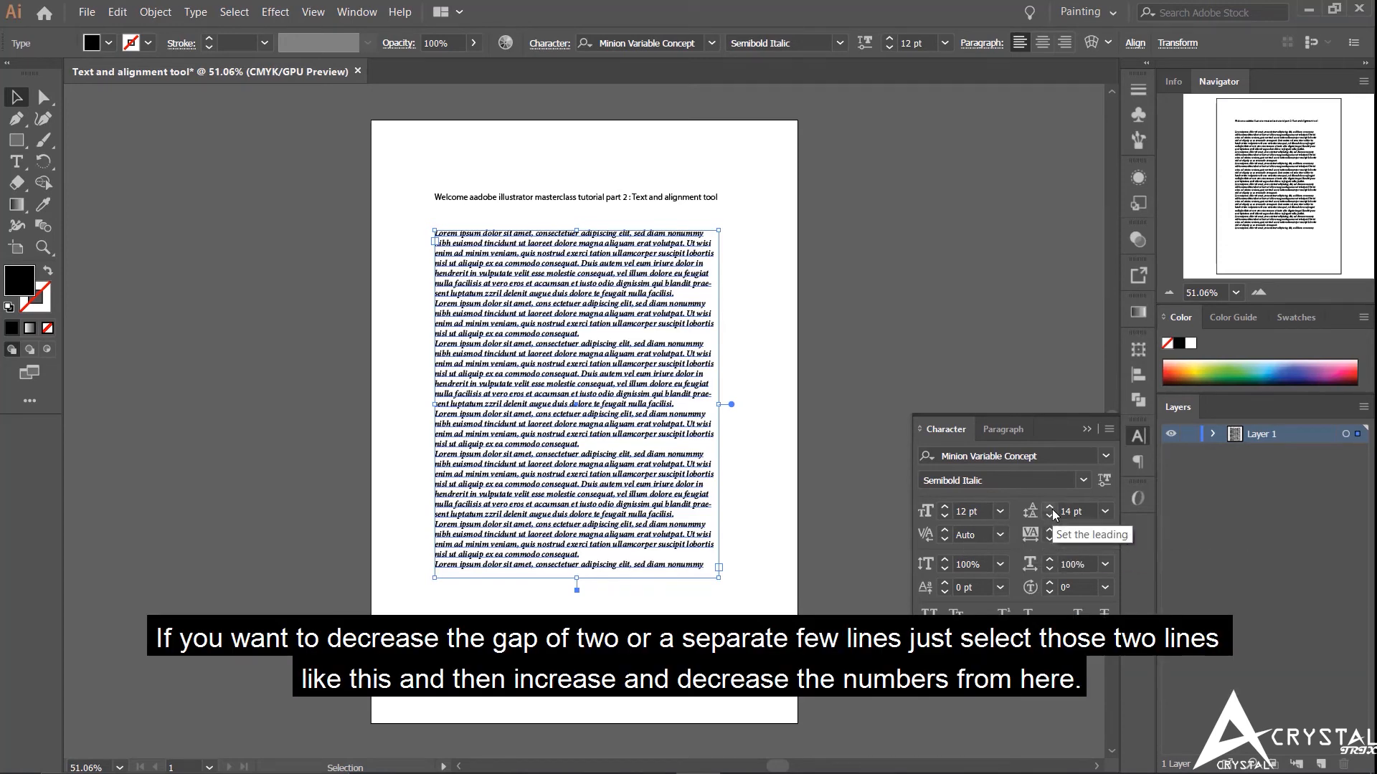
- Select the two adjacent paragraphs in the lower half of the text frame and set their leading to 13 pt
{"action": "double_click", "coordinate": [694, 473]}
{"action": "triple_click", "coordinate": [590, 462]}
{"action": "left_click_drag", "start_coordinate": [590, 462], "coordinate": [506, 444]}
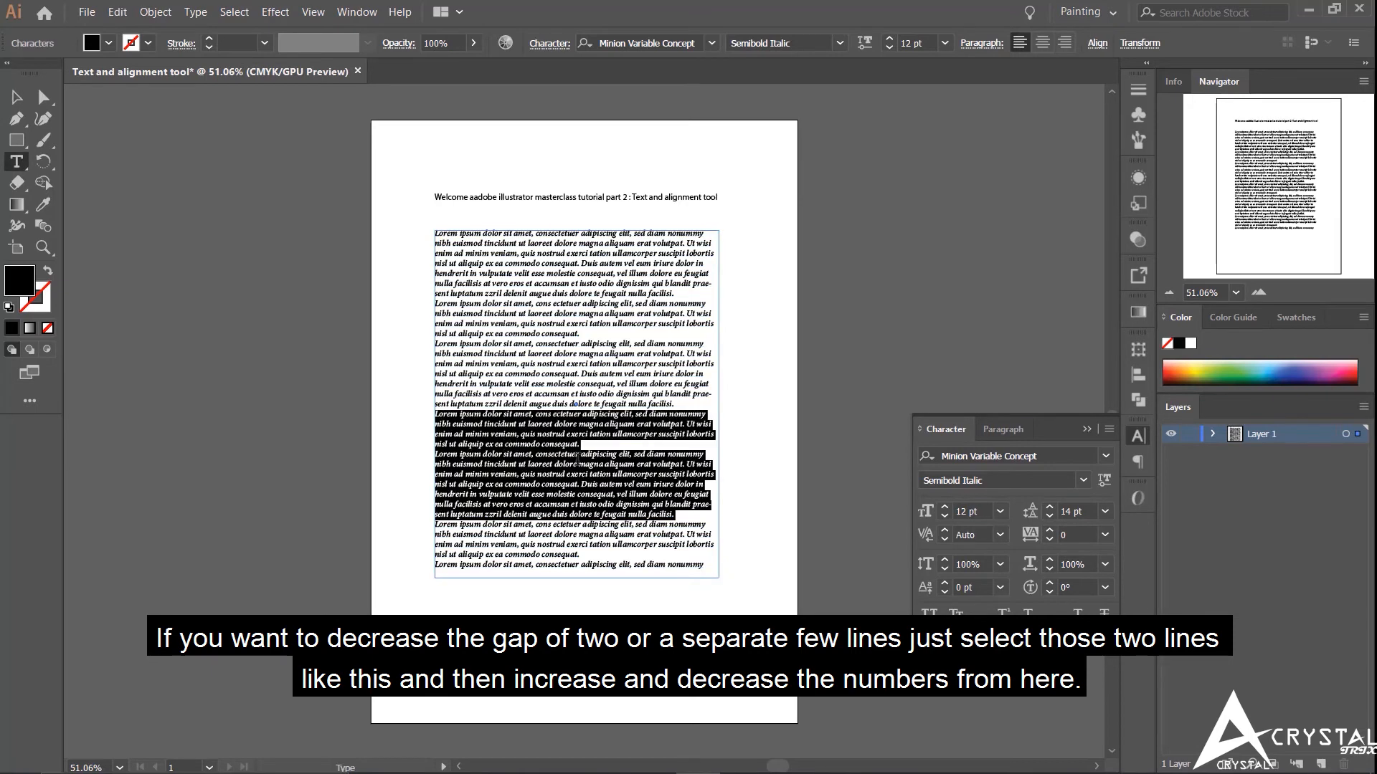
{"action": "left_click", "coordinate": [1048, 507]}
{"action": "left_click", "coordinate": [1049, 507]}
{"action": "left_click", "coordinate": [1049, 507]}
{"action": "left_click", "coordinate": [1050, 514]}
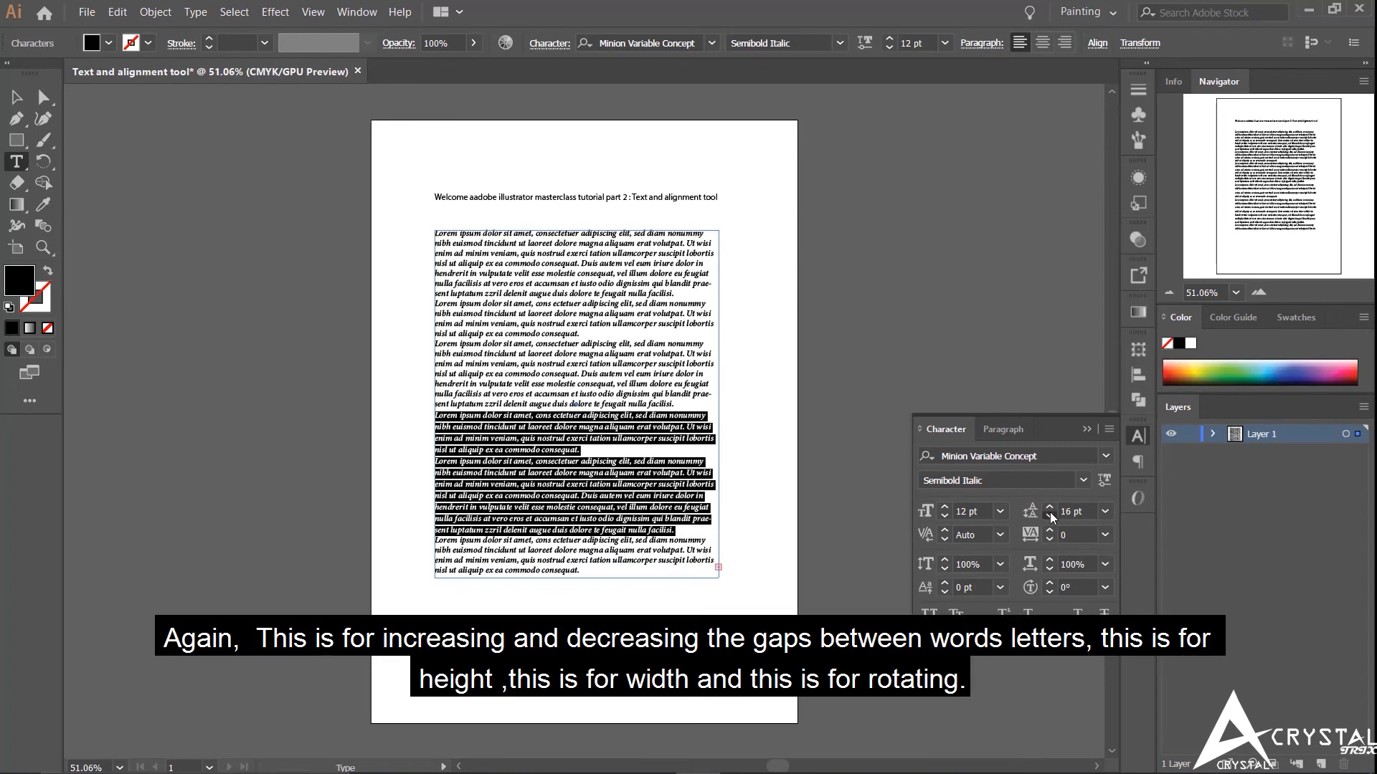
{"action": "left_click", "coordinate": [1049, 516]}
{"action": "left_click", "coordinate": [1050, 516]}
{"action": "left_click", "coordinate": [1049, 516]}
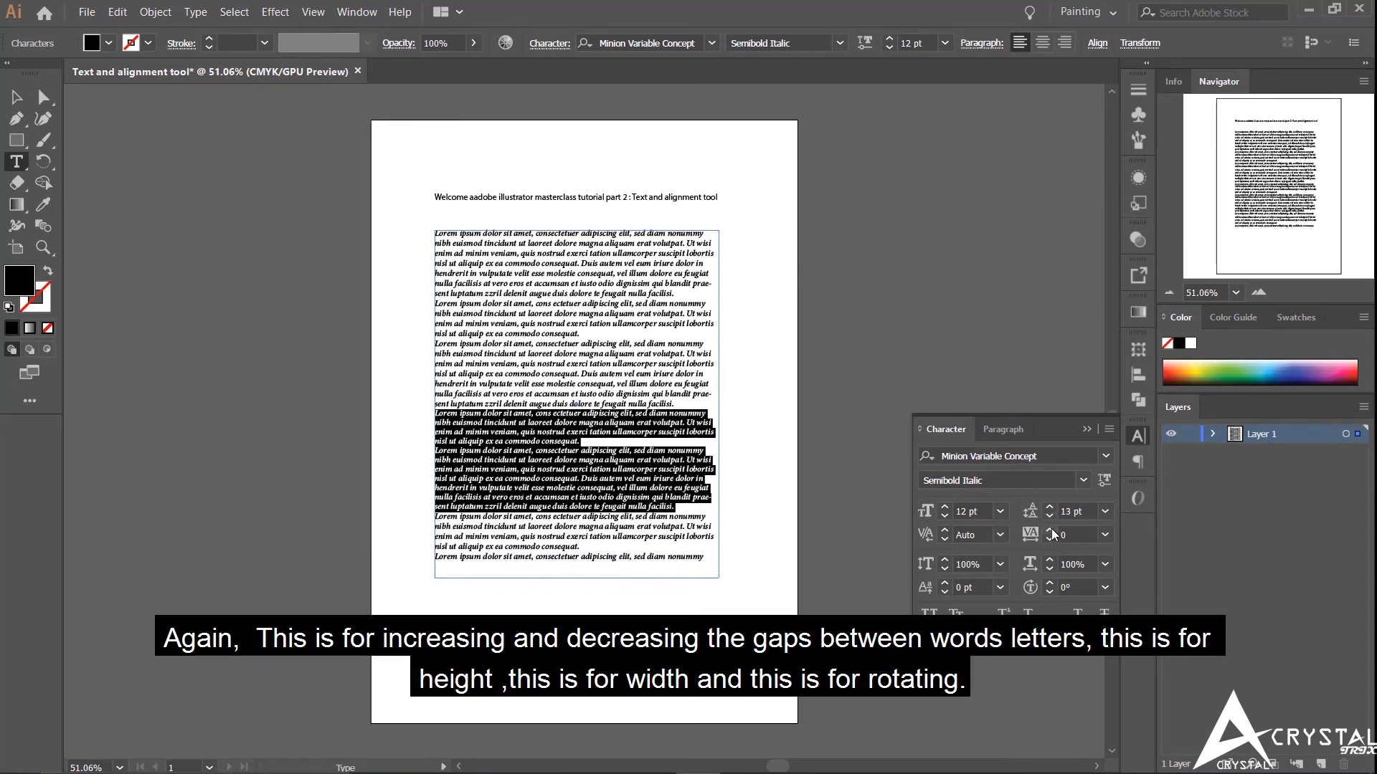
- Try a tracking of 7 on the two selected paragraphs and set it to 4
{"action": "left_click", "coordinate": [1050, 532]}
{"action": "left_click", "coordinate": [1051, 532]}
{"action": "left_click", "coordinate": [1050, 532]}
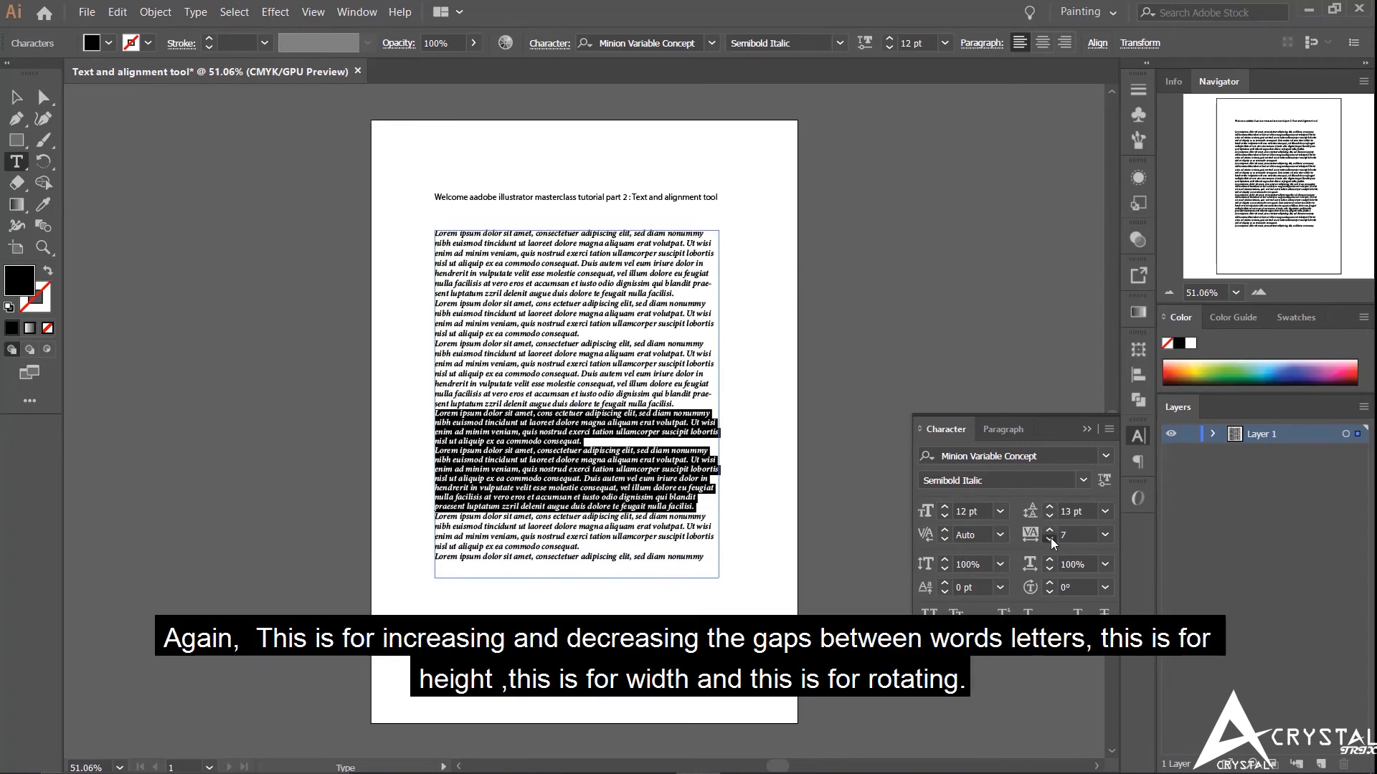
{"action": "left_click", "coordinate": [1050, 540]}
{"action": "left_click", "coordinate": [1051, 539]}
{"action": "left_click", "coordinate": [1050, 539]}
- Scale the selected paragraphs' characters to 103% vertically and 104% horizontally
{"action": "left_click", "coordinate": [944, 559]}
{"action": "left_click", "coordinate": [944, 559]}
{"action": "left_click", "coordinate": [944, 559]}
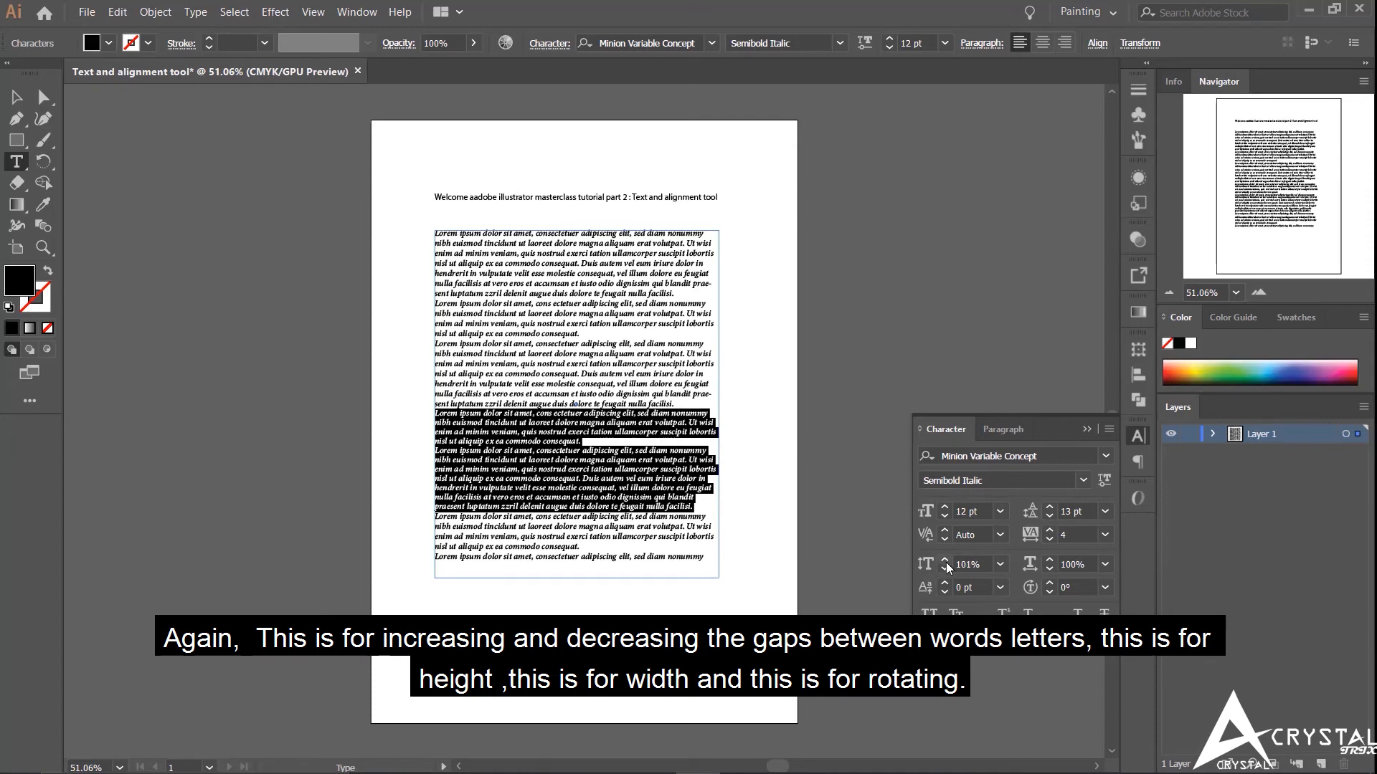
{"action": "left_click", "coordinate": [1049, 559]}
{"action": "left_click", "coordinate": [1049, 560]}
{"action": "left_click", "coordinate": [1049, 559]}
{"action": "left_click", "coordinate": [1049, 559]}
- Set the selected paragraphs' character rotation to 4° and leave text editing so the whole frame is selected
{"action": "left_click", "coordinate": [1049, 583]}
{"action": "left_click", "coordinate": [1049, 583]}
{"action": "left_click", "coordinate": [1049, 583]}
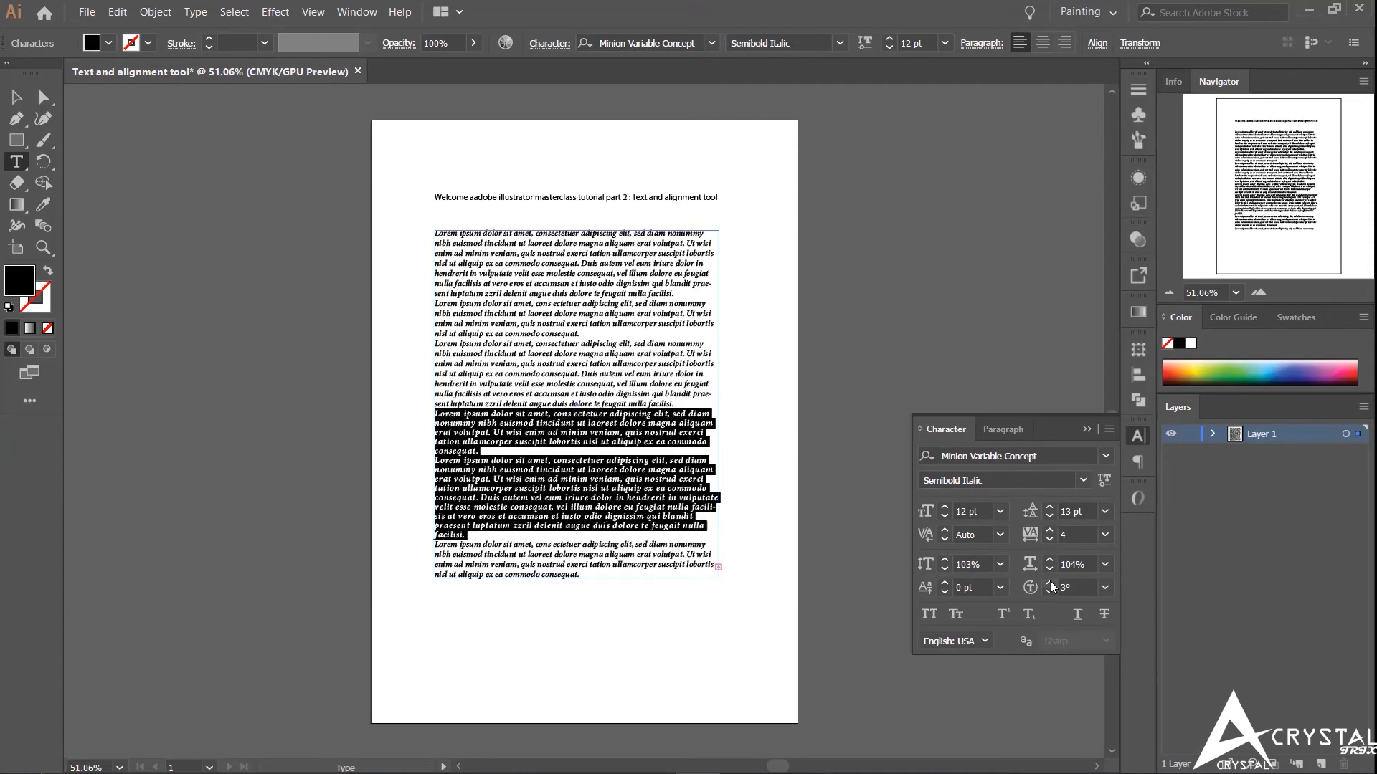
{"action": "left_click", "coordinate": [1049, 583]}
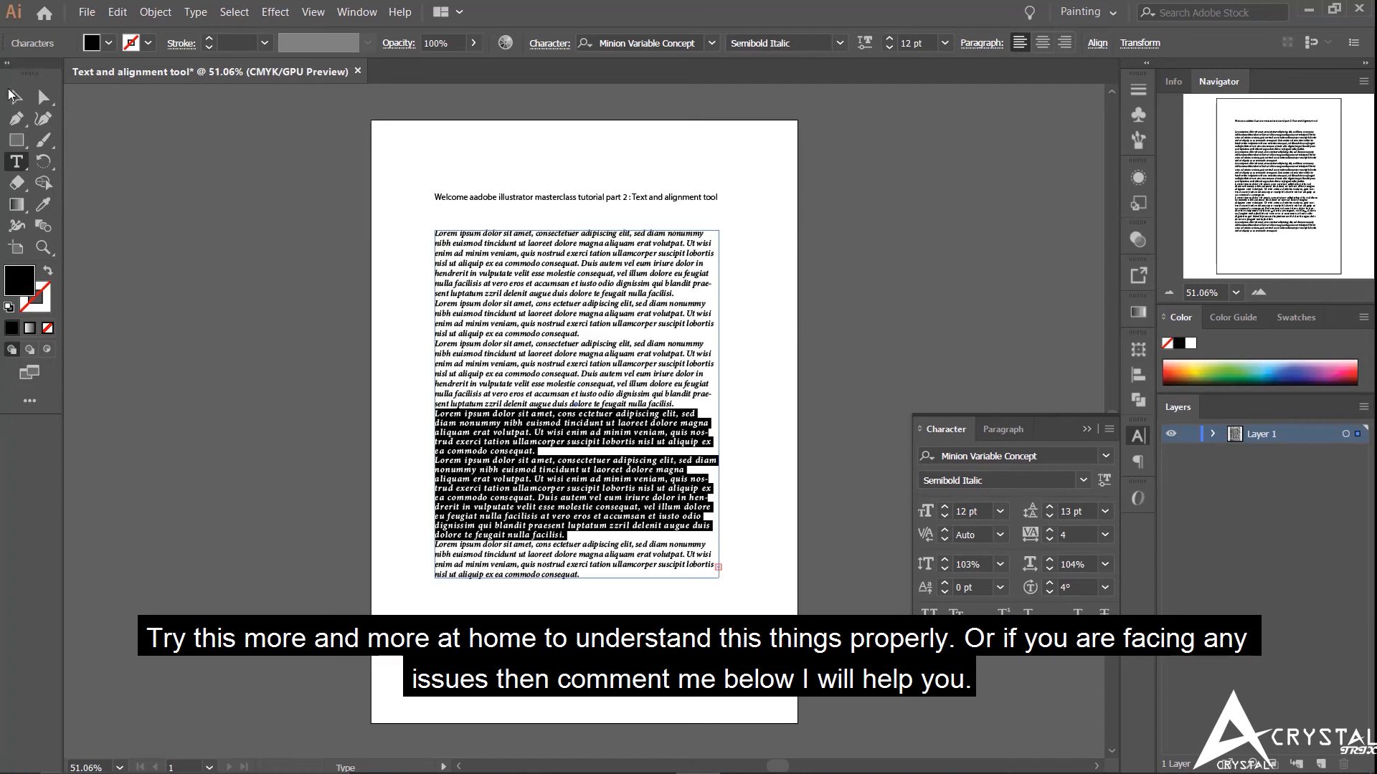
{"action": "left_click", "coordinate": [11, 94]}
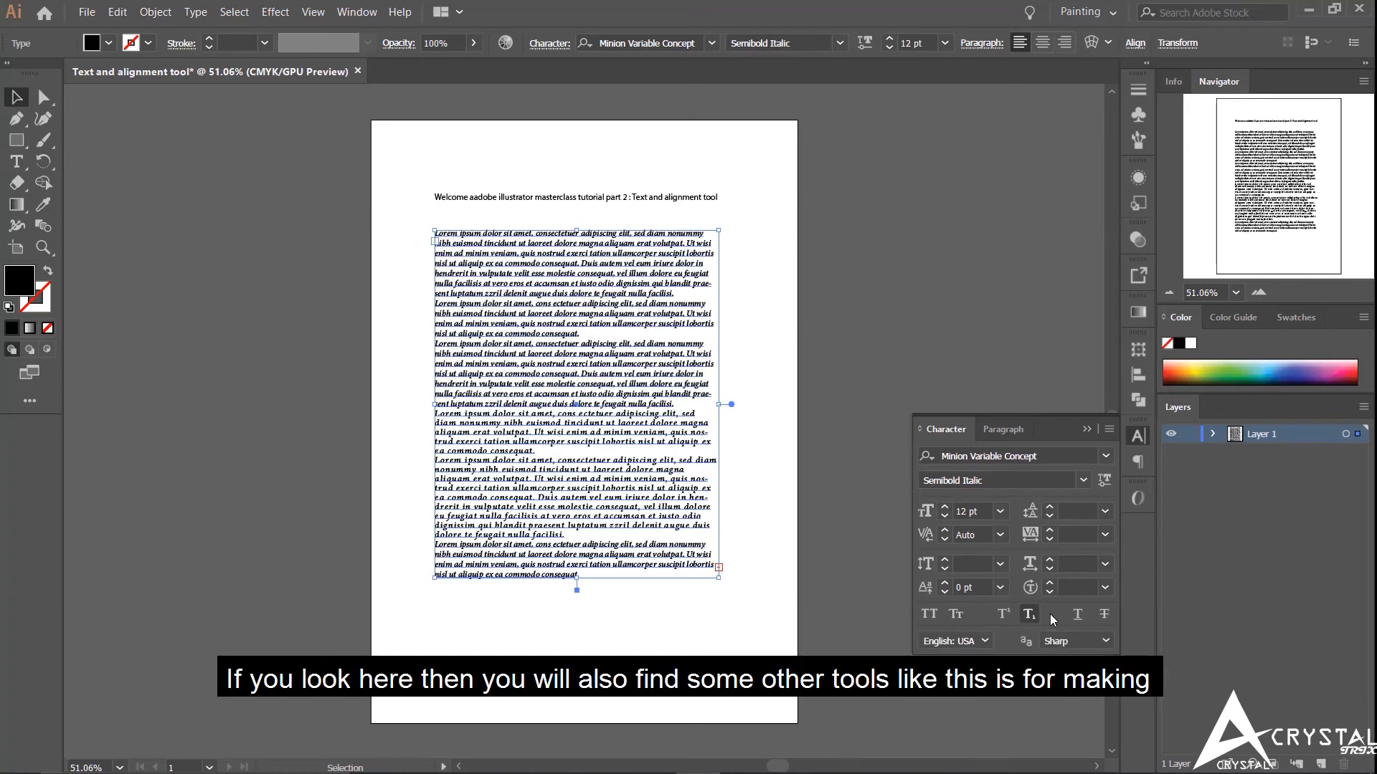
- Try All Caps and Superscript on the whole paragraph text and switch both off again
{"action": "left_click", "coordinate": [930, 615]}
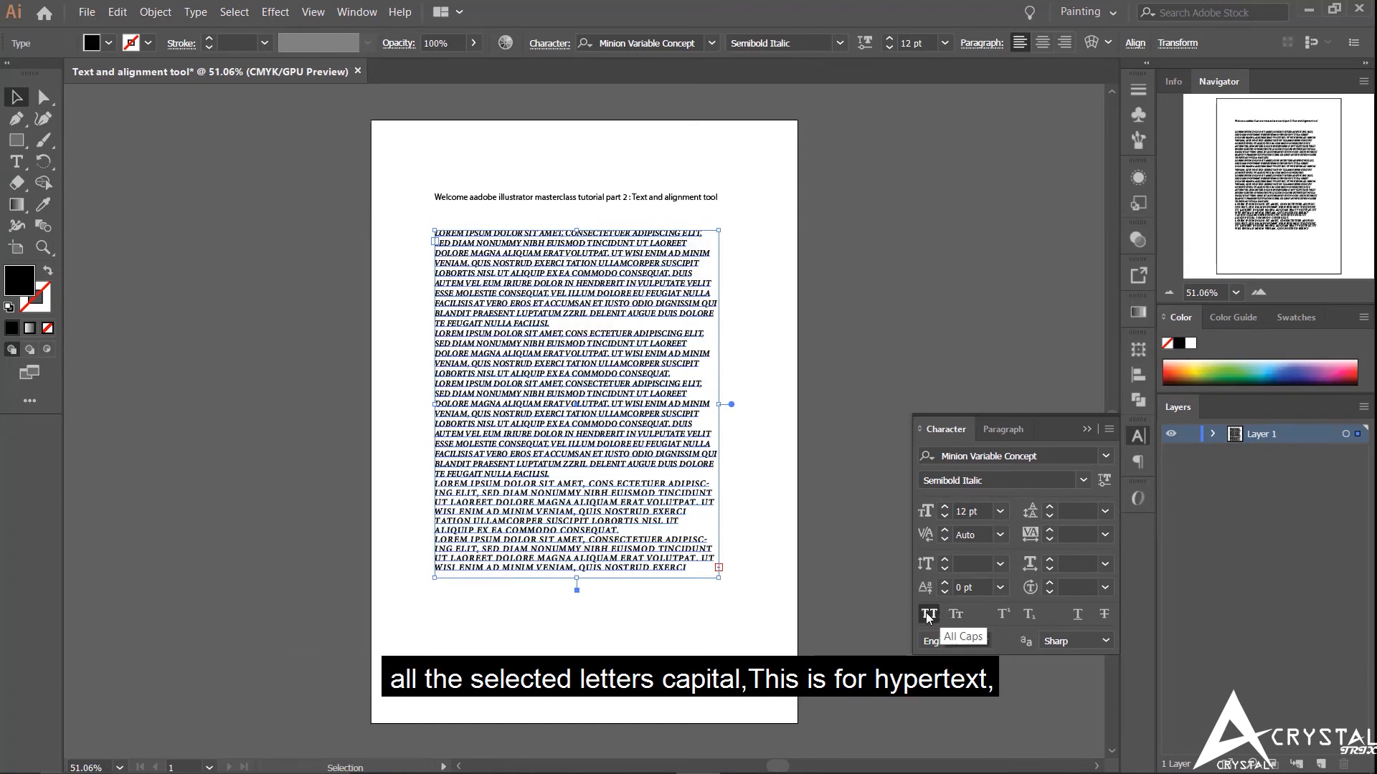
{"action": "left_click", "coordinate": [928, 614]}
{"action": "left_click", "coordinate": [1004, 614]}
{"action": "left_click", "coordinate": [1001, 614]}
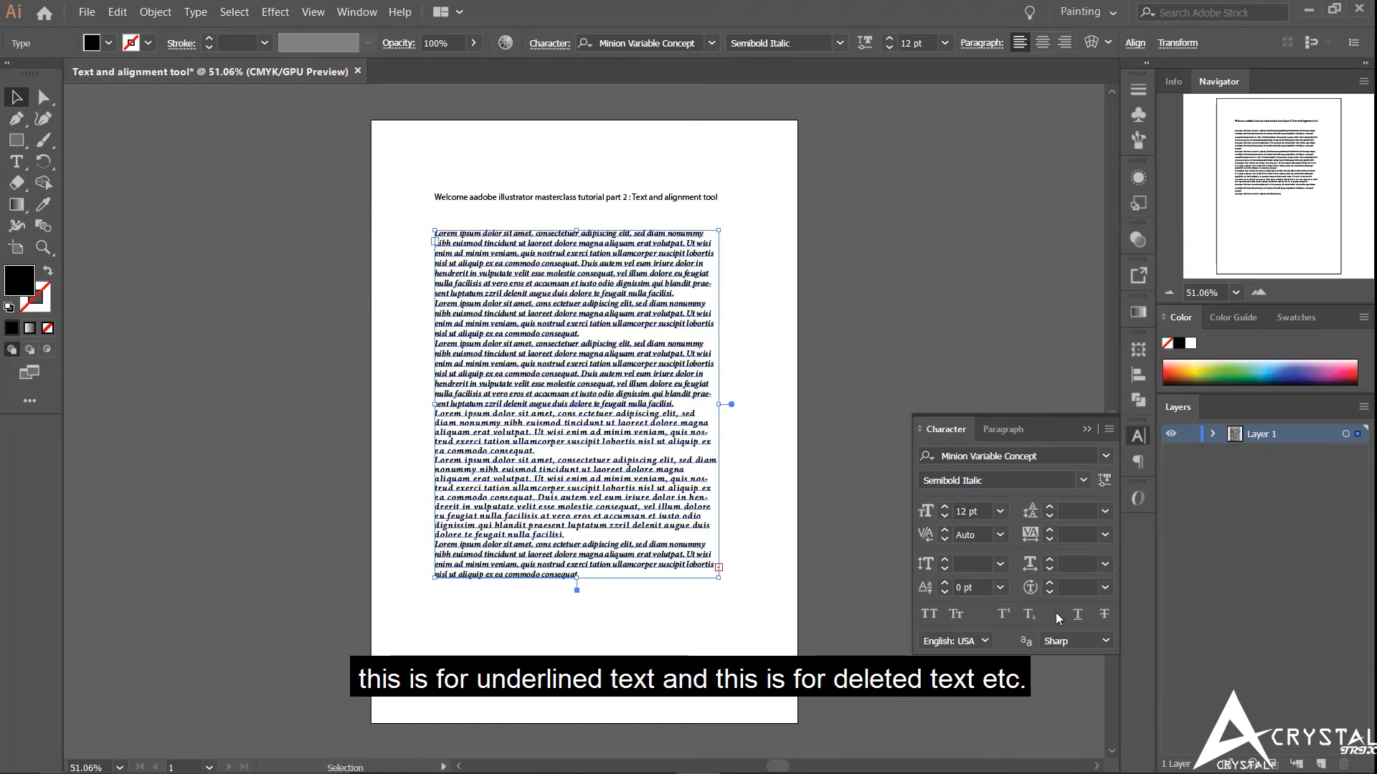
- Apply underline and strikethrough to the paragraph text, then remove the underline and keep only the strikethrough
{"action": "left_click", "coordinate": [1078, 614]}
{"action": "left_click", "coordinate": [1103, 614]}
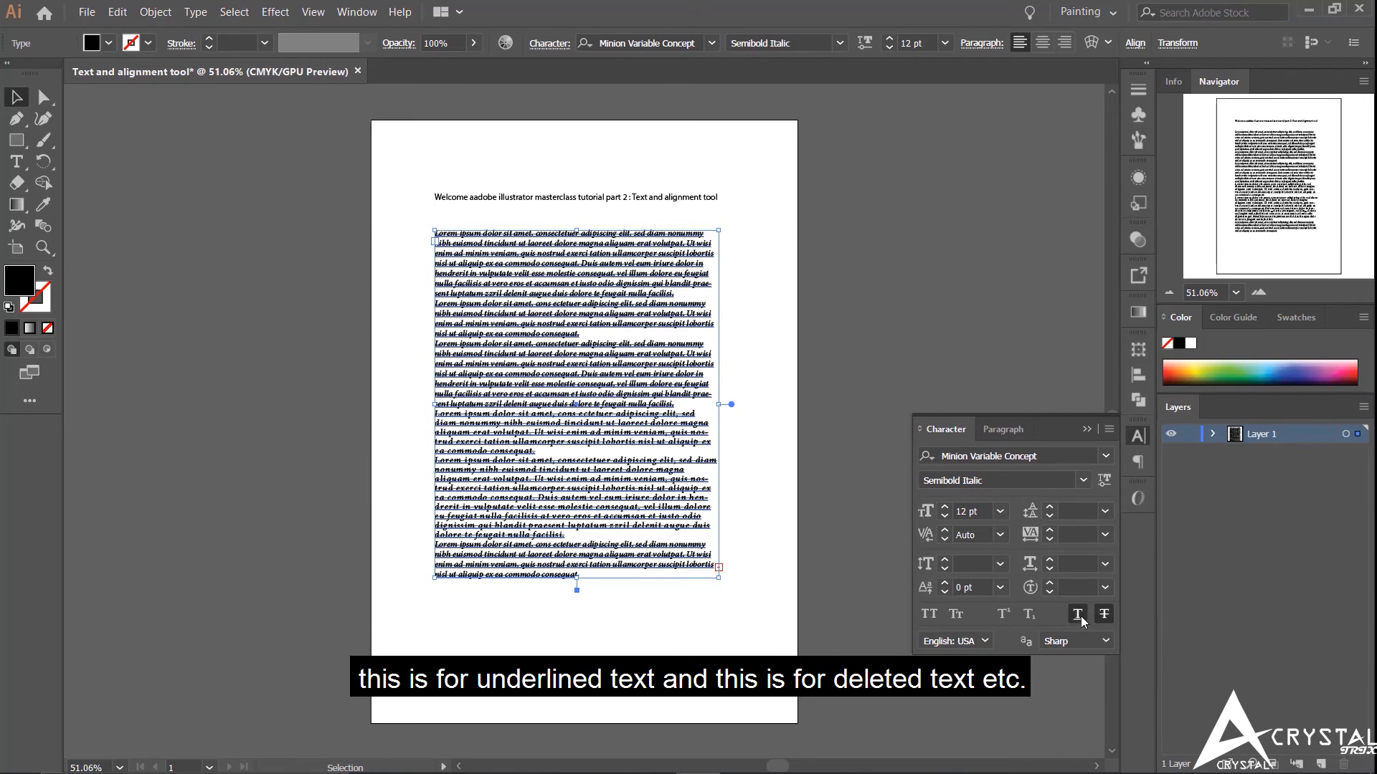
{"action": "left_click", "coordinate": [1078, 614]}
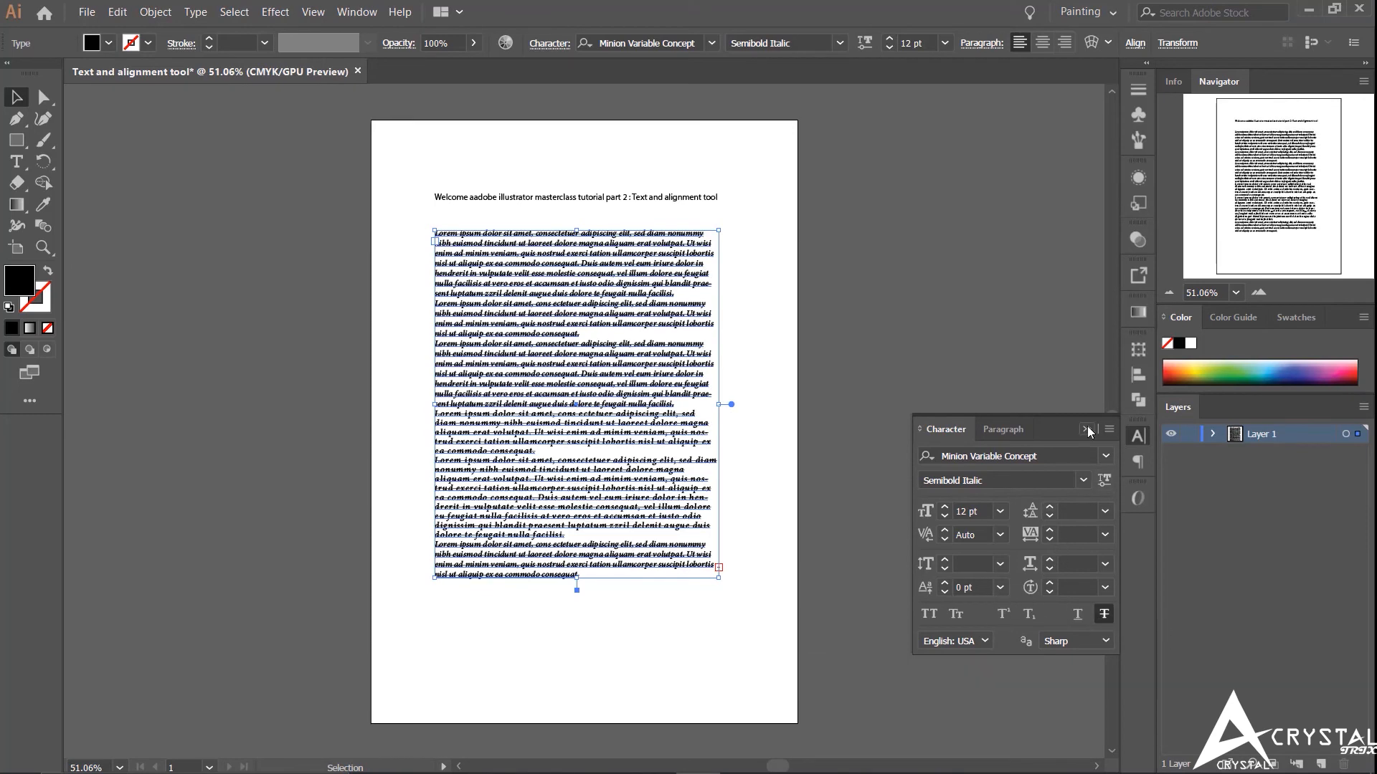
- Try right alignment on the paragraph text and set it to center alignment
{"action": "left_click", "coordinate": [1003, 430]}
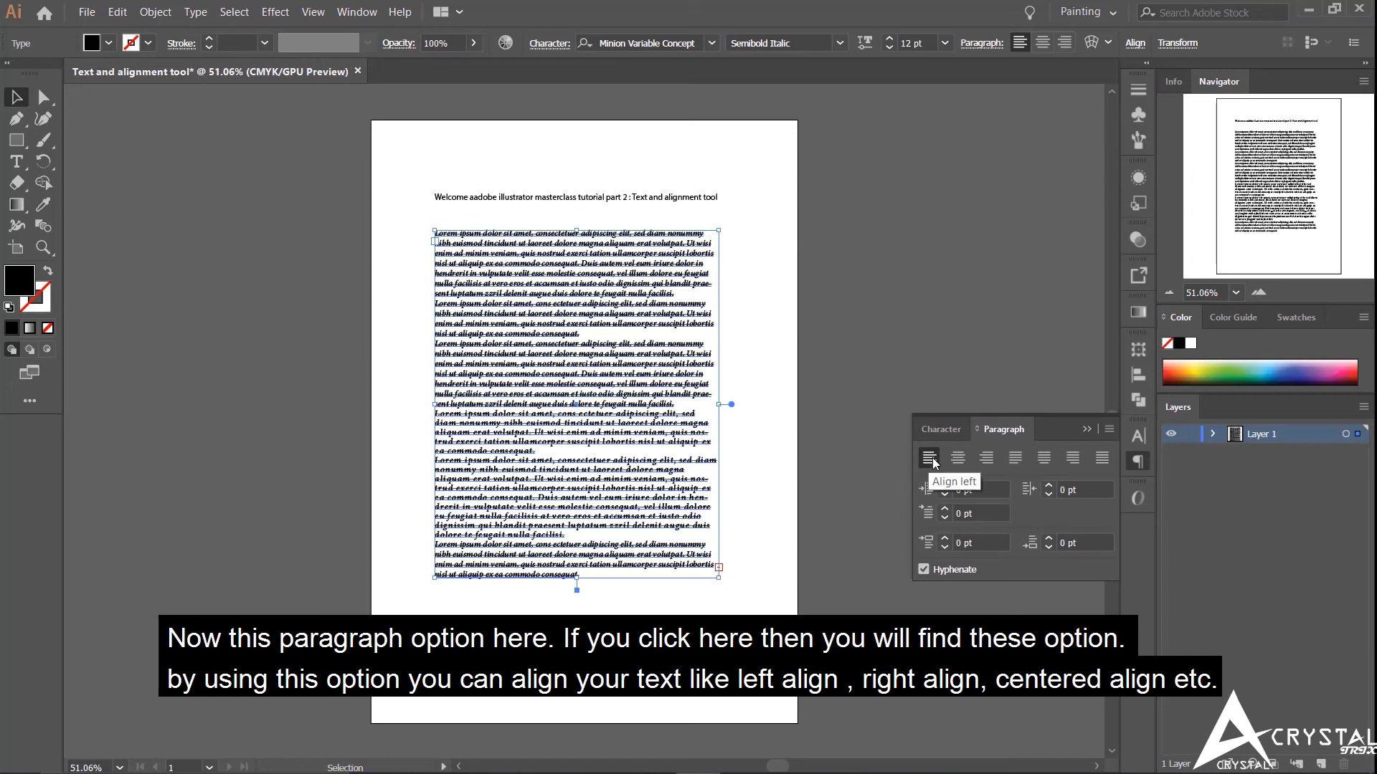
{"action": "left_click", "coordinate": [981, 459]}
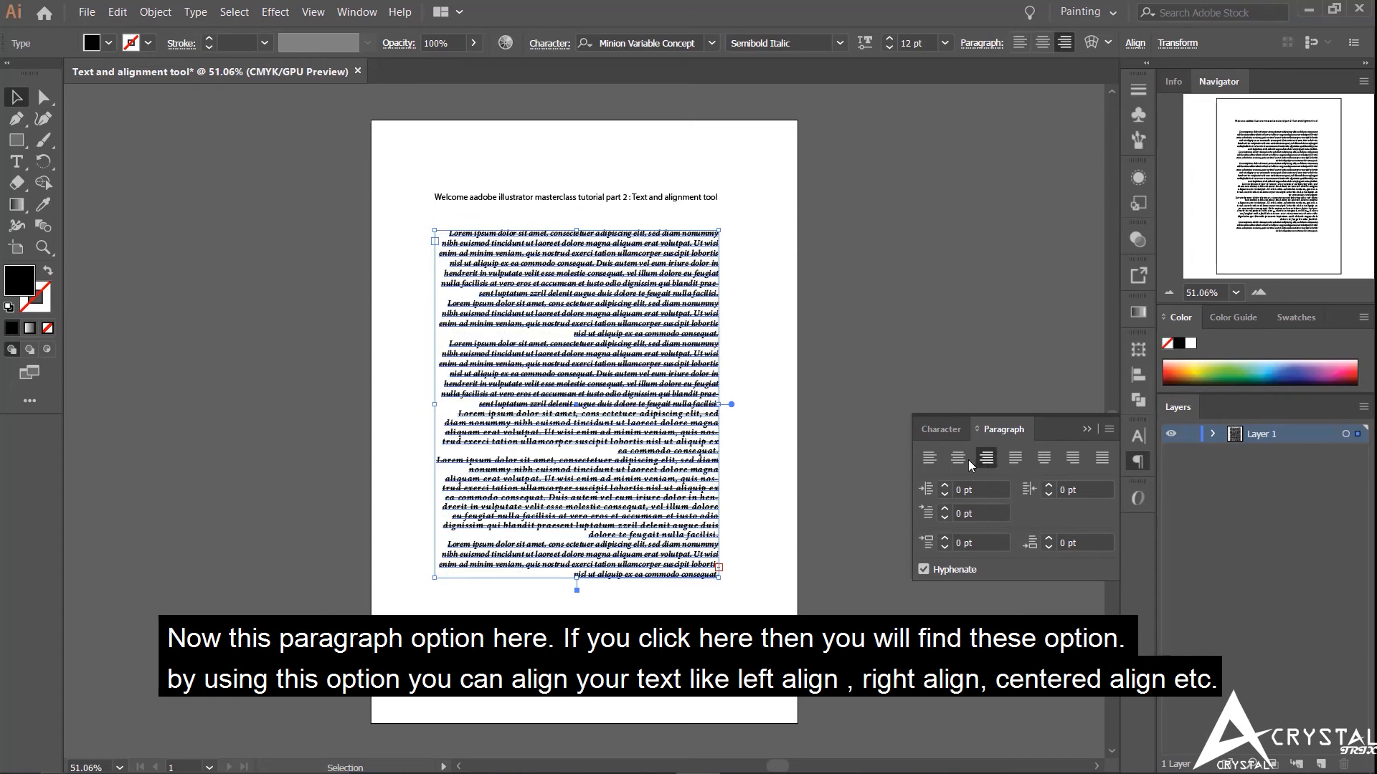
{"action": "left_click", "coordinate": [957, 458]}
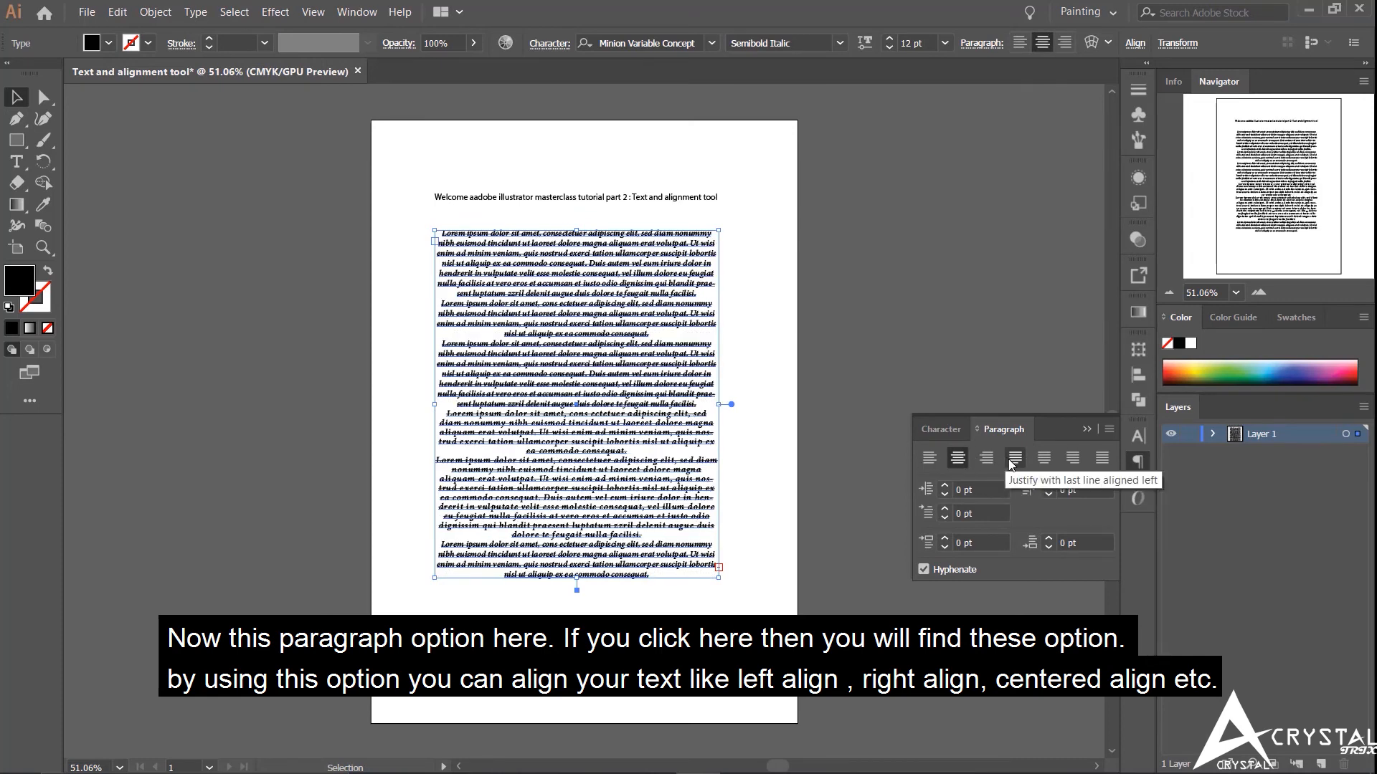
{"action": "left_click", "coordinate": [1087, 430]}
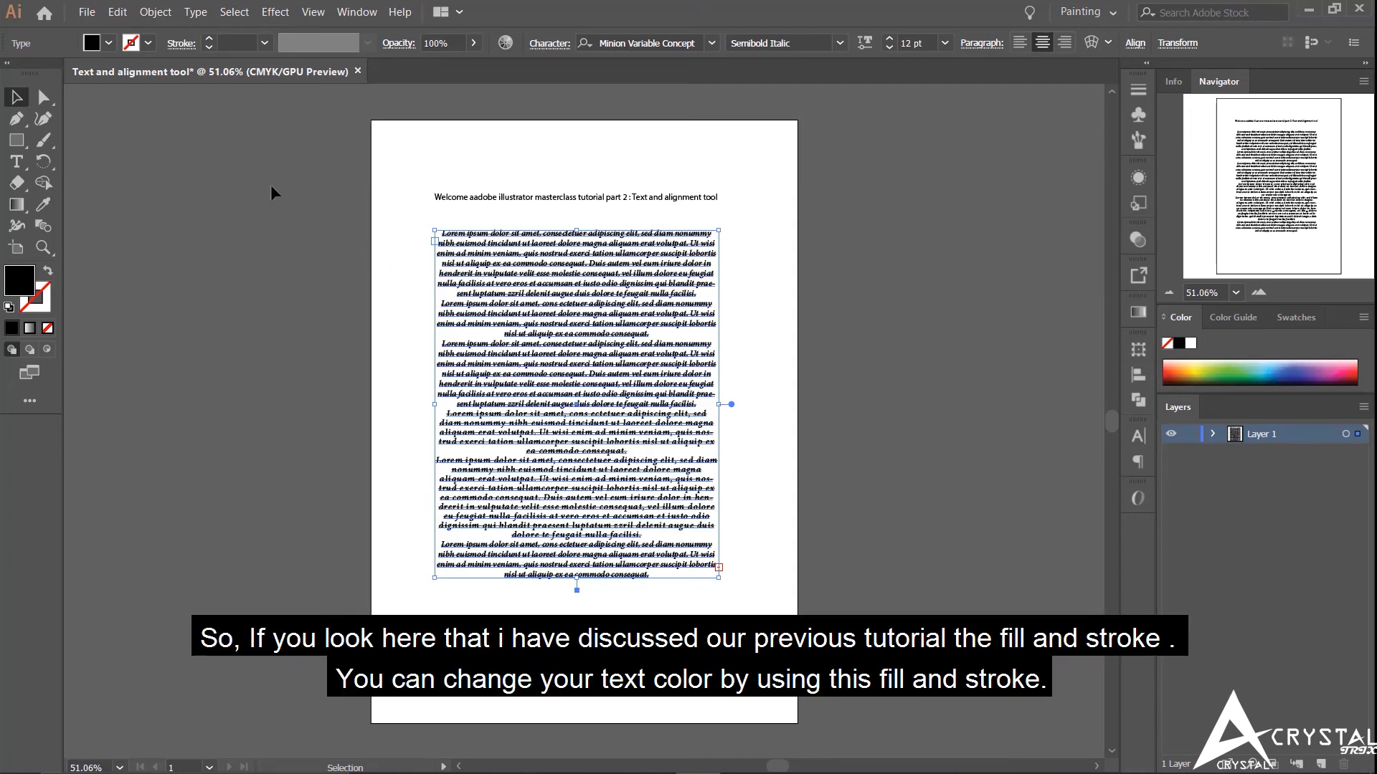
- Try yellow, blue and dark green fills on the paragraph text and set its fill color to yellow-green
{"action": "left_click", "coordinate": [109, 43]}
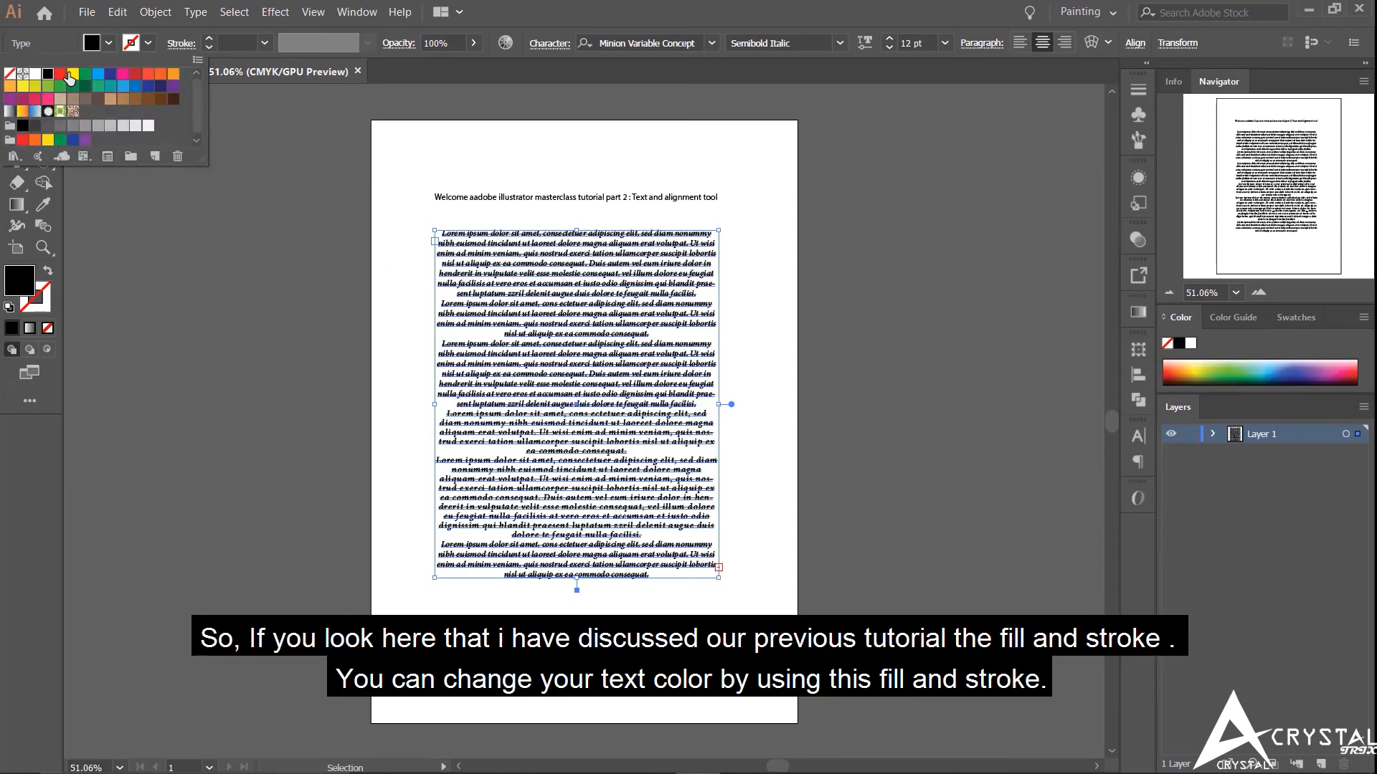
{"action": "left_click", "coordinate": [74, 74]}
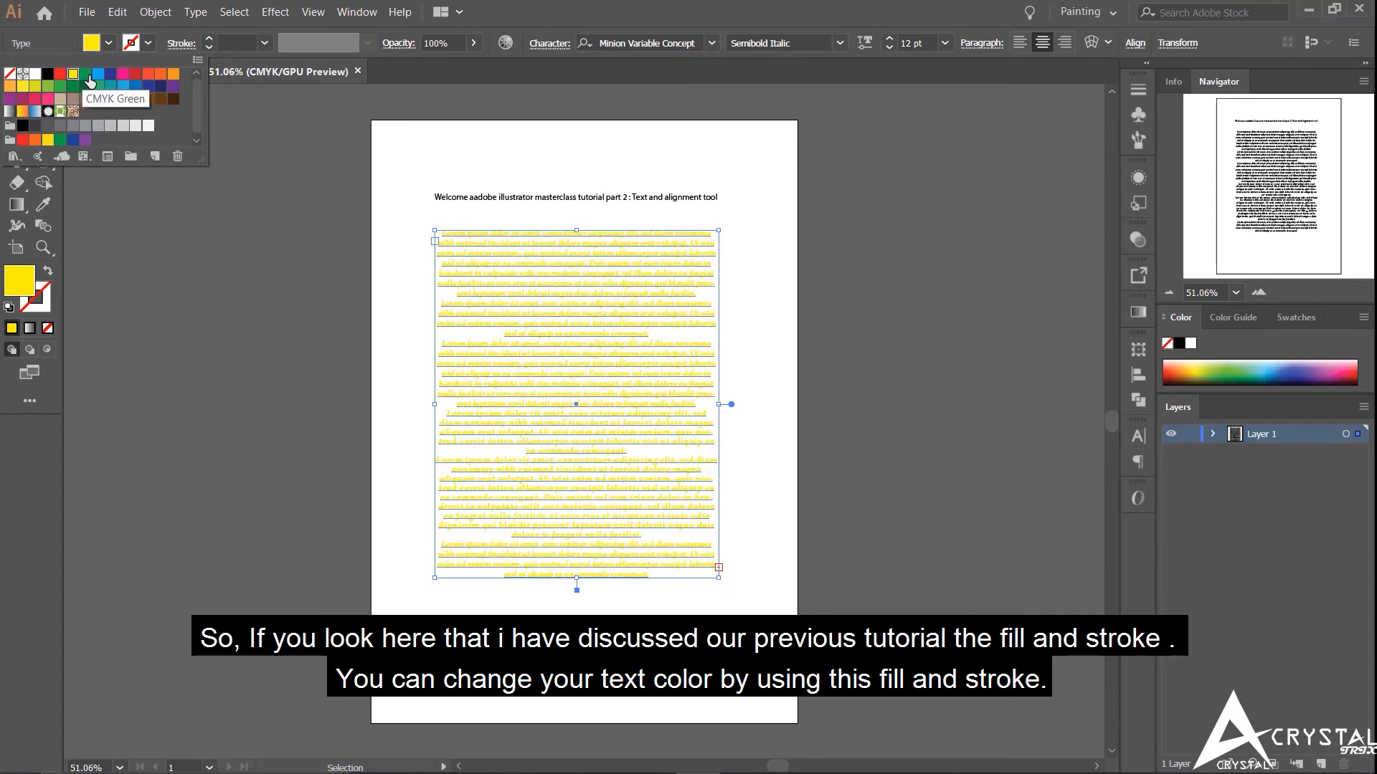
{"action": "left_click", "coordinate": [98, 74]}
{"action": "left_click", "coordinate": [85, 74]}
{"action": "left_click", "coordinate": [110, 74]}
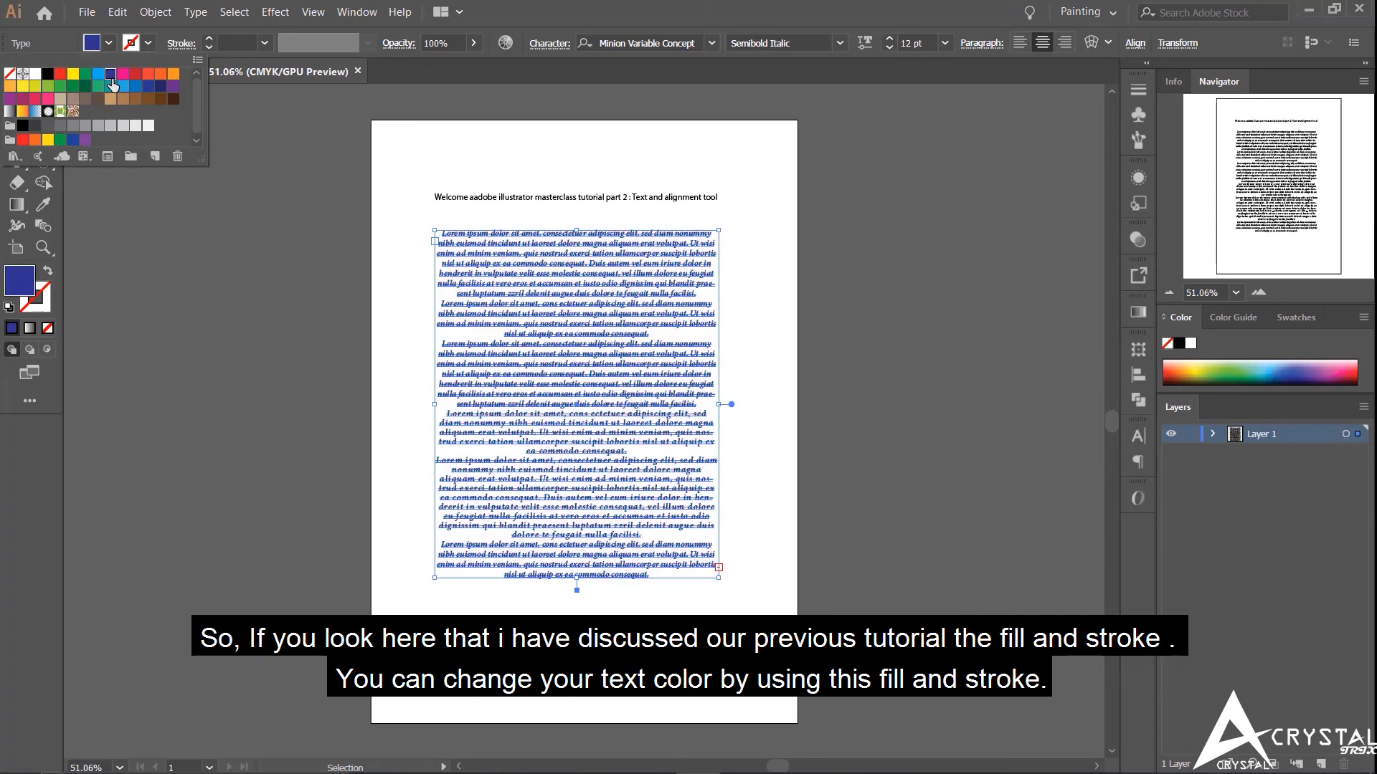
{"action": "left_click", "coordinate": [110, 86]}
{"action": "left_click", "coordinate": [85, 86]}
{"action": "left_click", "coordinate": [106, 46]}
{"action": "left_click", "coordinate": [107, 45]}
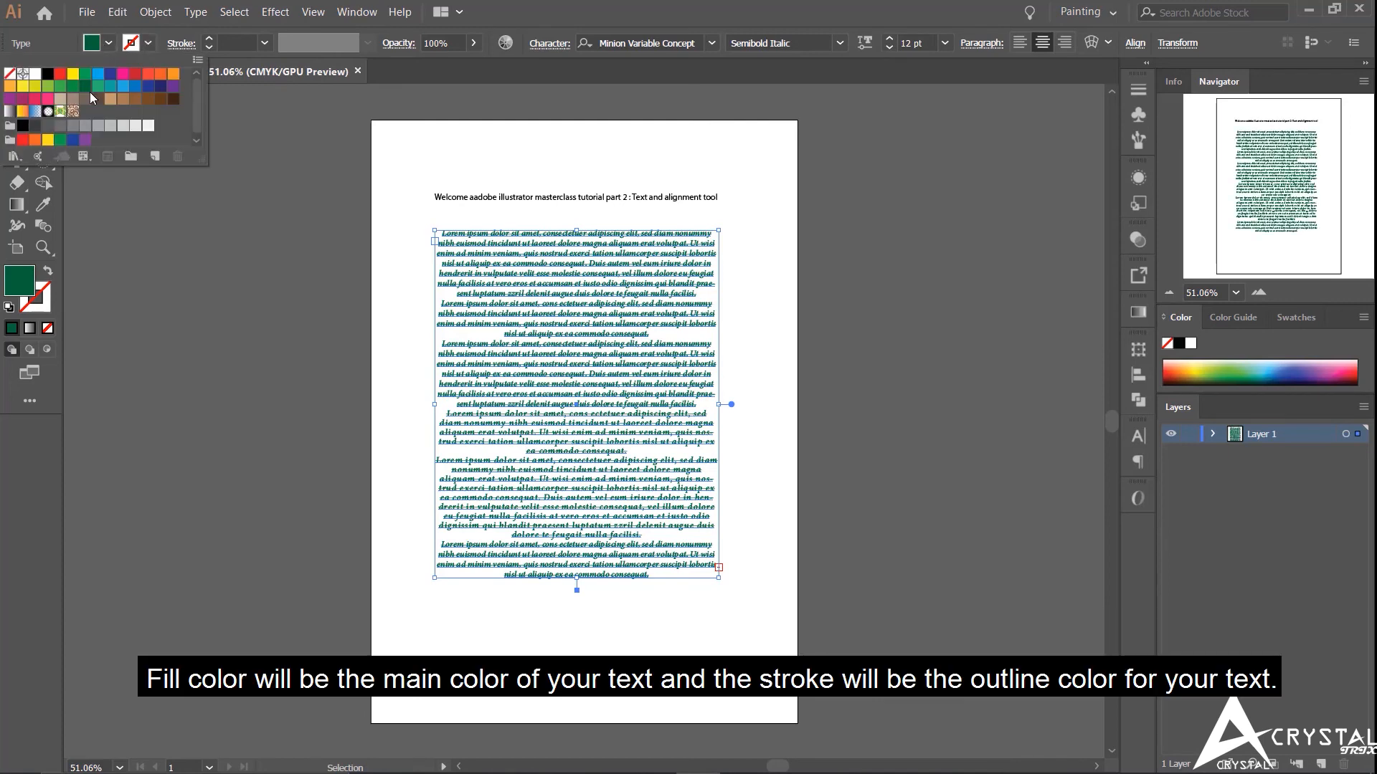
{"action": "left_click", "coordinate": [71, 86]}
{"action": "left_click", "coordinate": [47, 86]}
{"action": "left_click", "coordinate": [35, 86]}
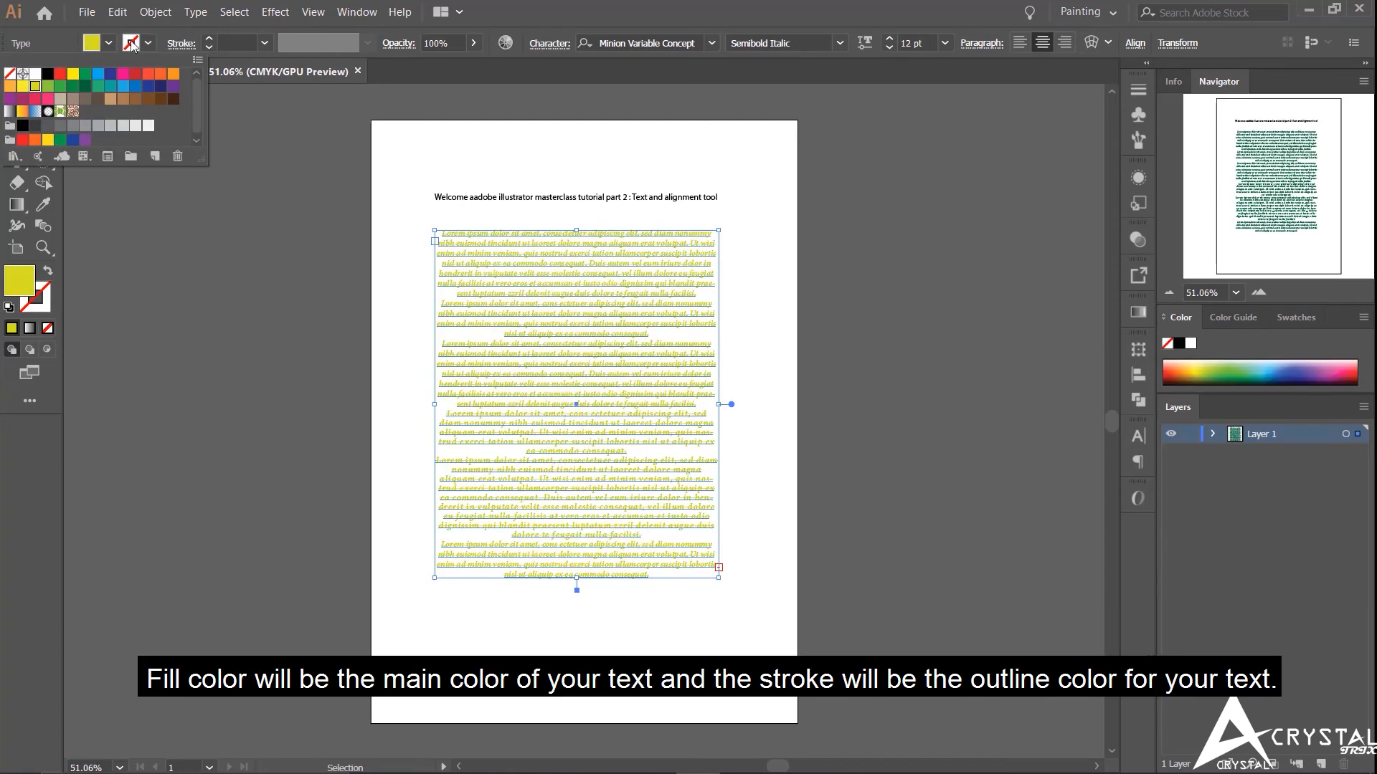
- Try a dark blue outline on the paragraph text and set its stroke color to CMYK Green
{"action": "left_click", "coordinate": [143, 44]}
{"action": "left_click", "coordinate": [142, 43]}
{"action": "left_click", "coordinate": [109, 74]}
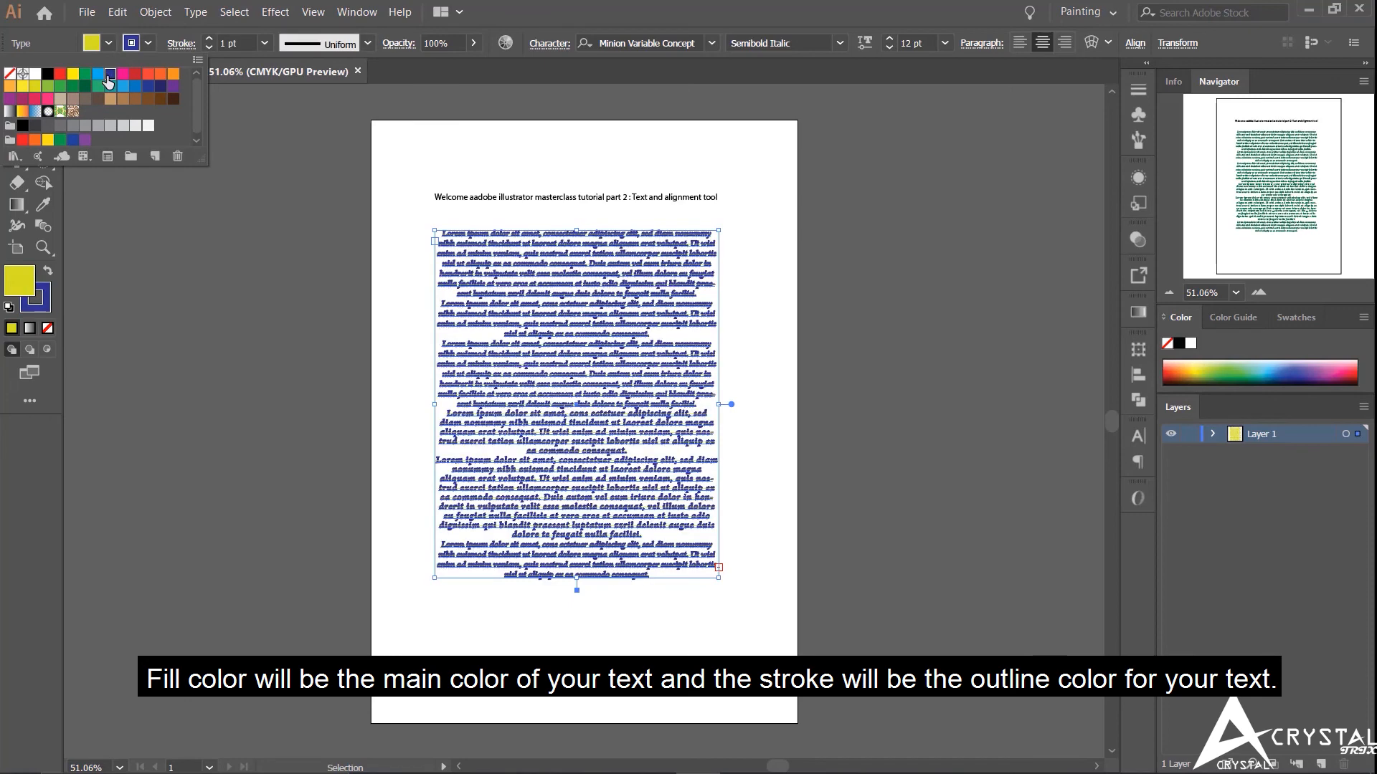
{"action": "left_click", "coordinate": [82, 85]}
{"action": "left_click", "coordinate": [61, 85]}
{"action": "left_click", "coordinate": [83, 73]}
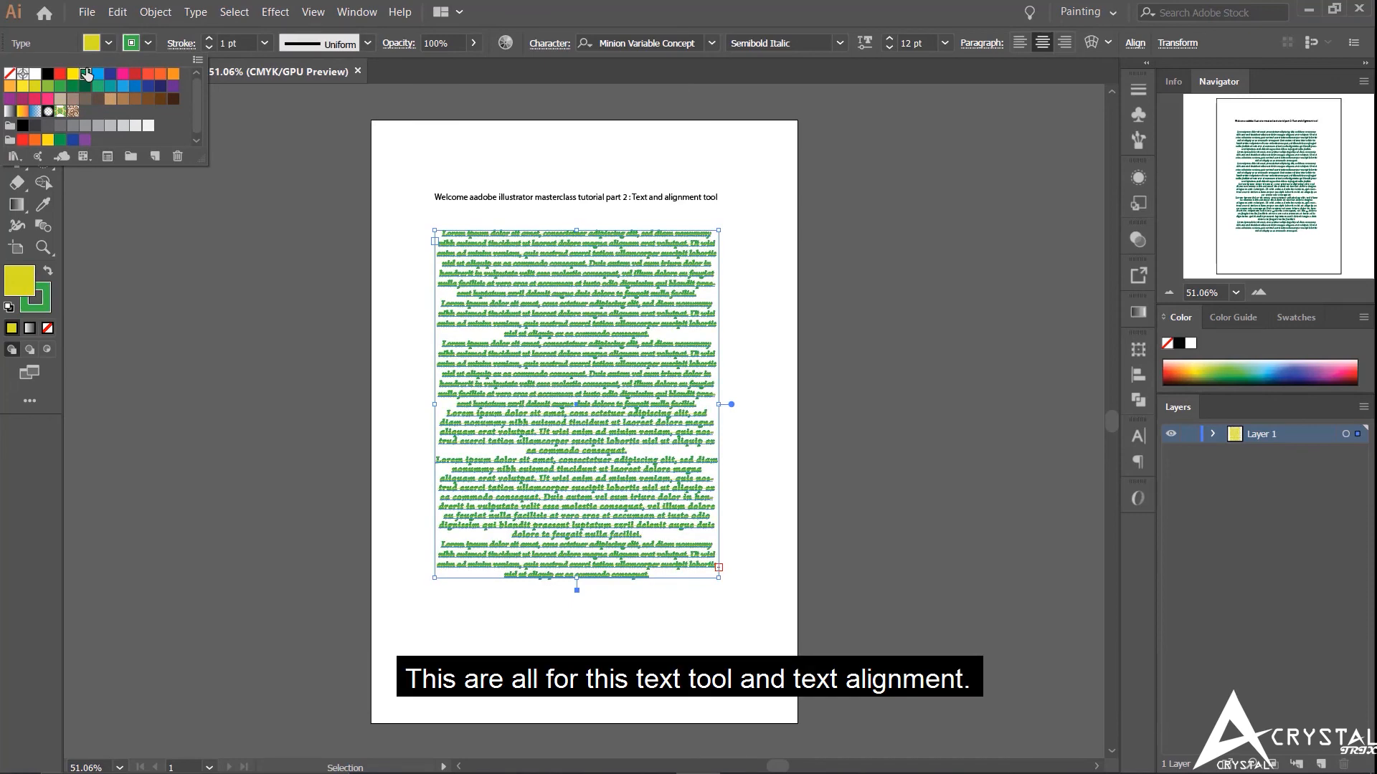
{"action": "left_click", "coordinate": [147, 43]}
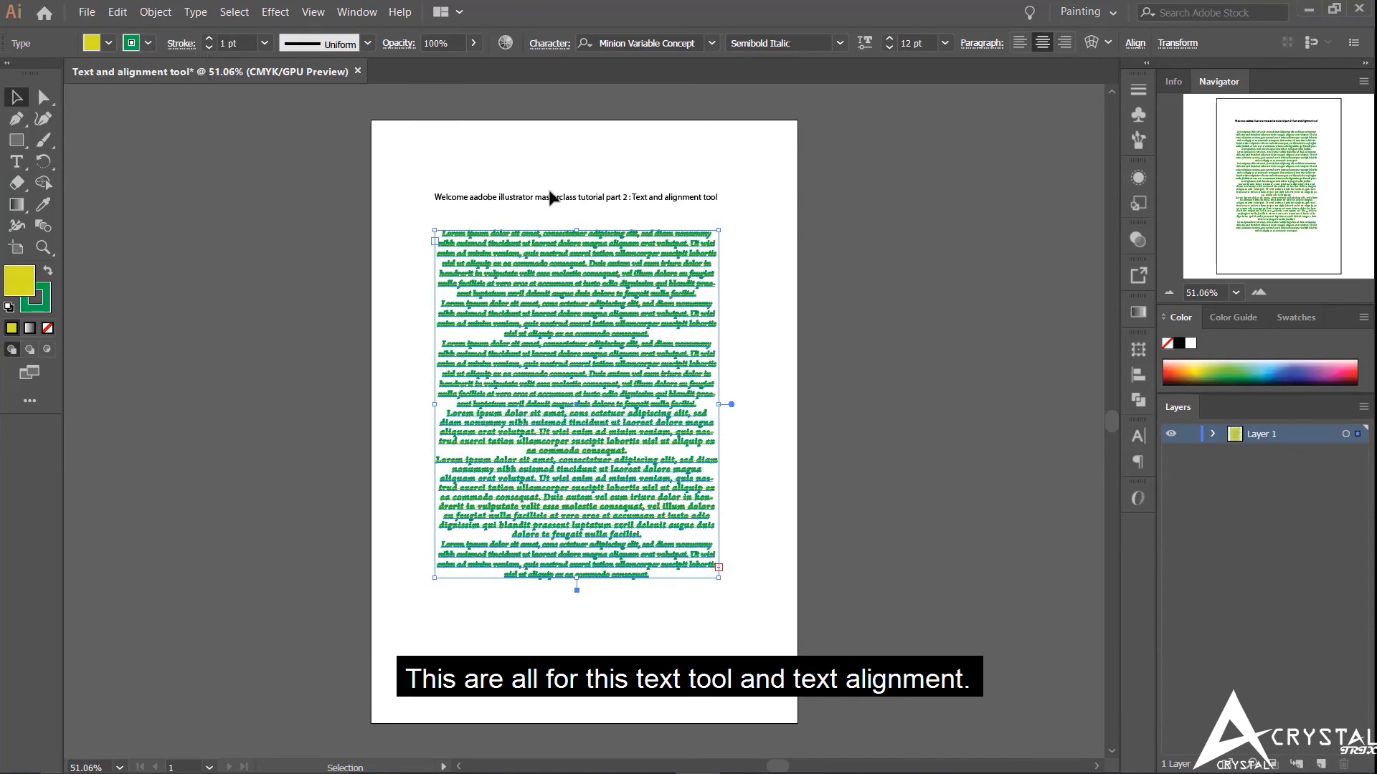